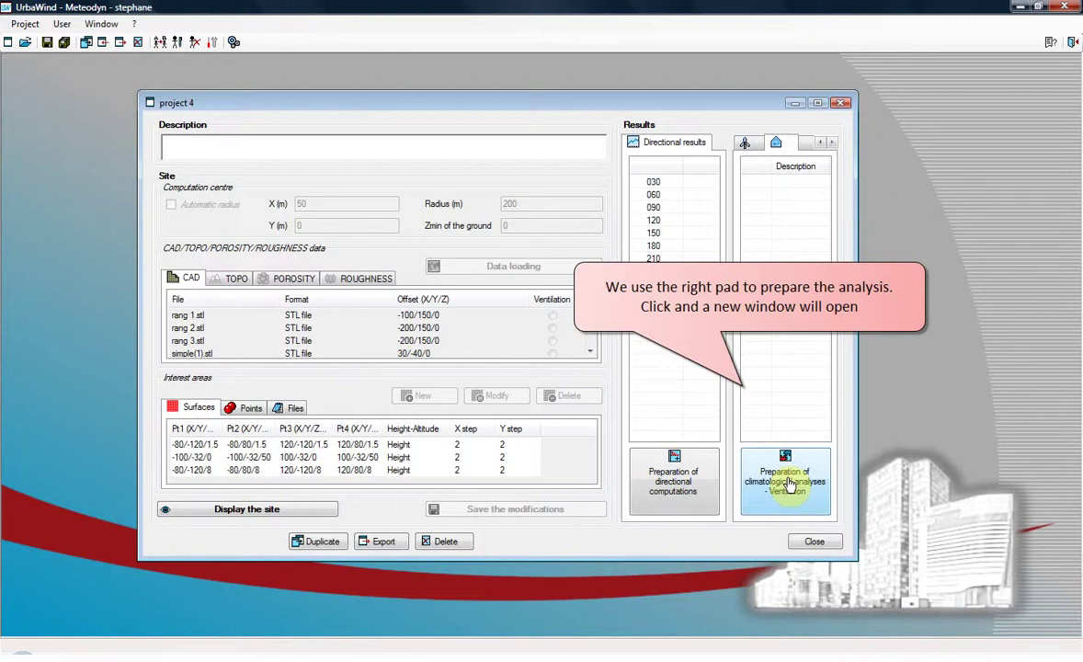
# Start preparing a climatological ventilation analysis for project 4 and describe it as "ventilation 1"
pyautogui.click(787, 482)
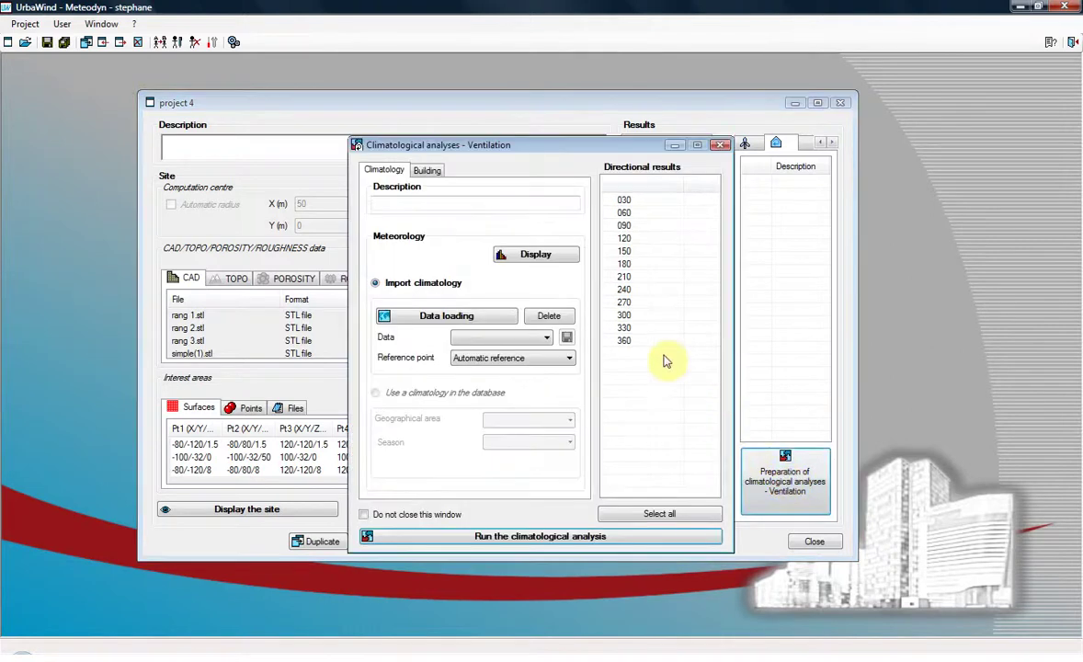
pyautogui.click(433, 200)
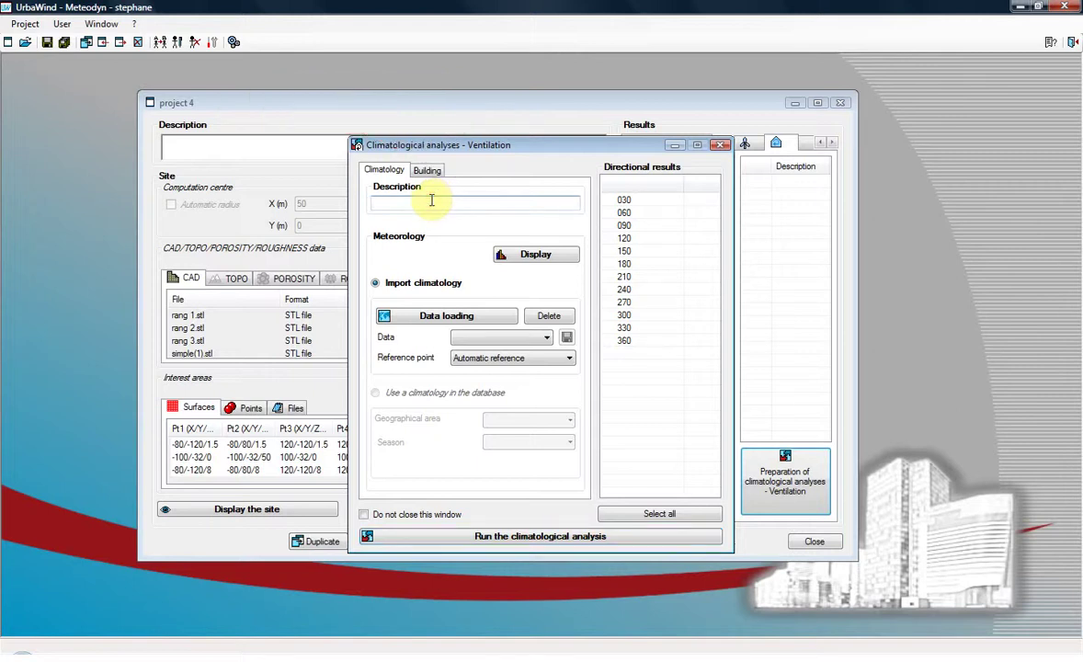
pyautogui.write('ven')
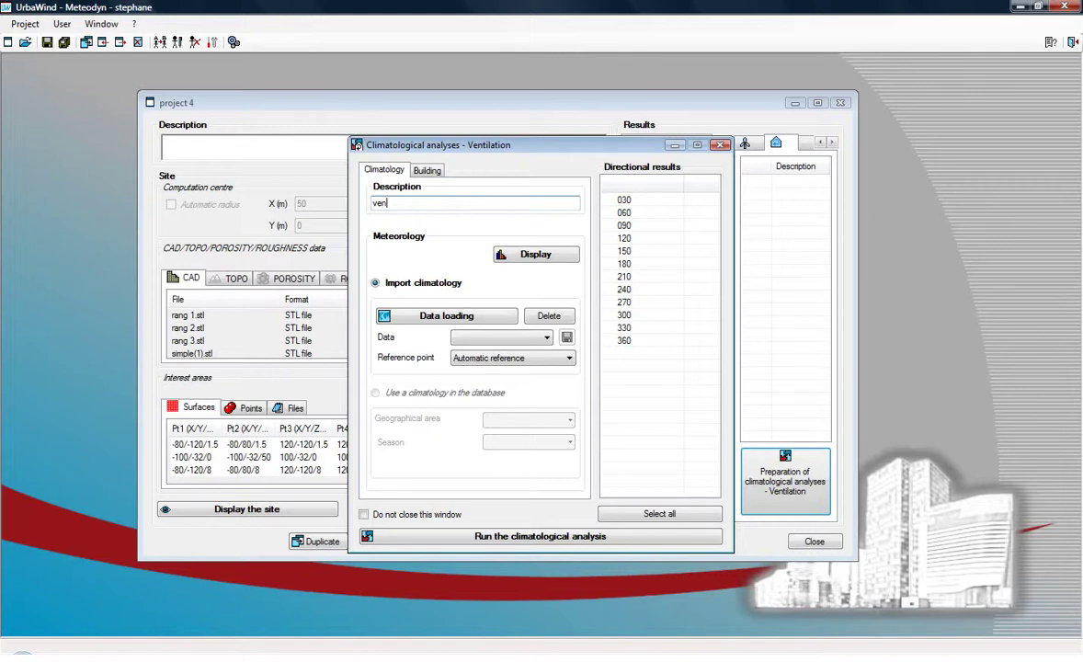
pyautogui.write('tilation 1')
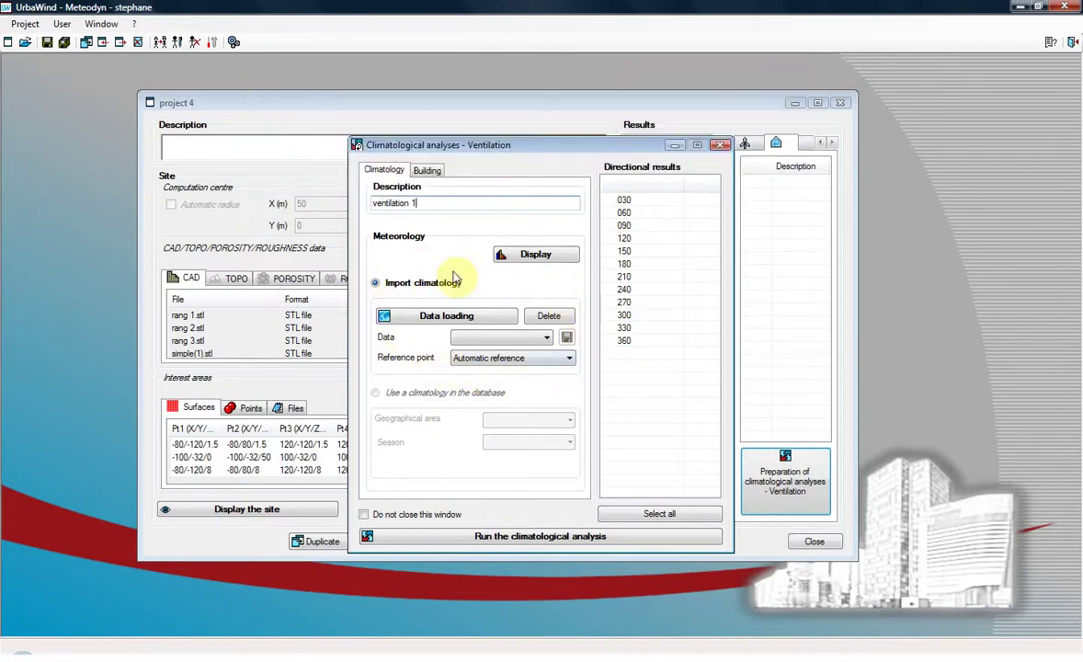
# Import meteo10m_project4.tim as weather data in TIM file format, and view its wind speed histogram and wind rose
pyautogui.click(447, 318)
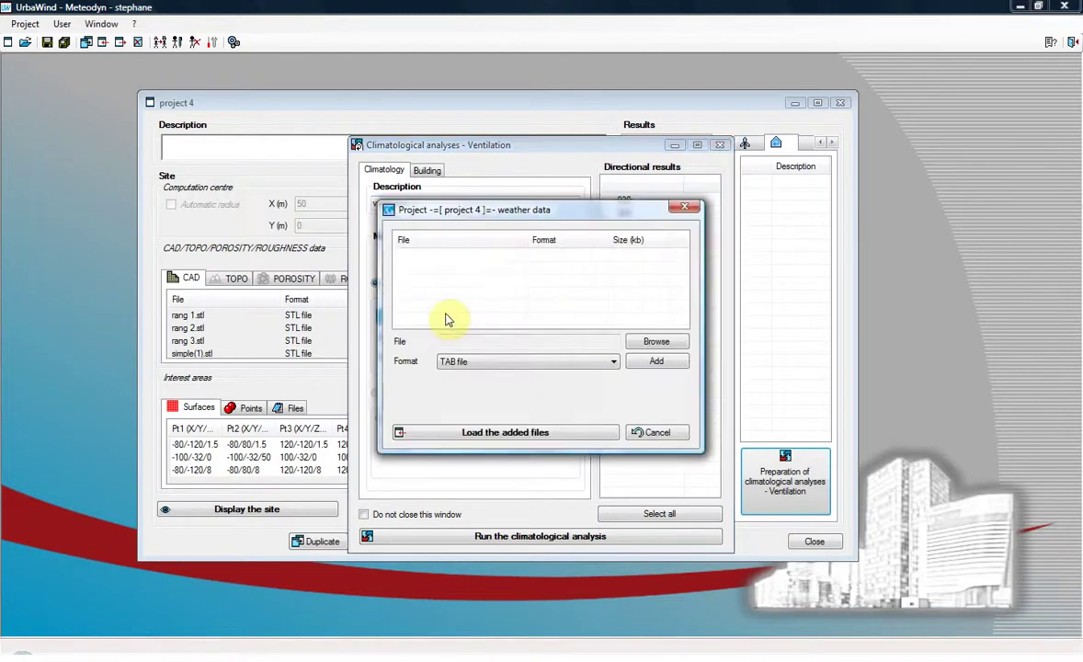
pyautogui.click(604, 363)
pyautogui.click(584, 397)
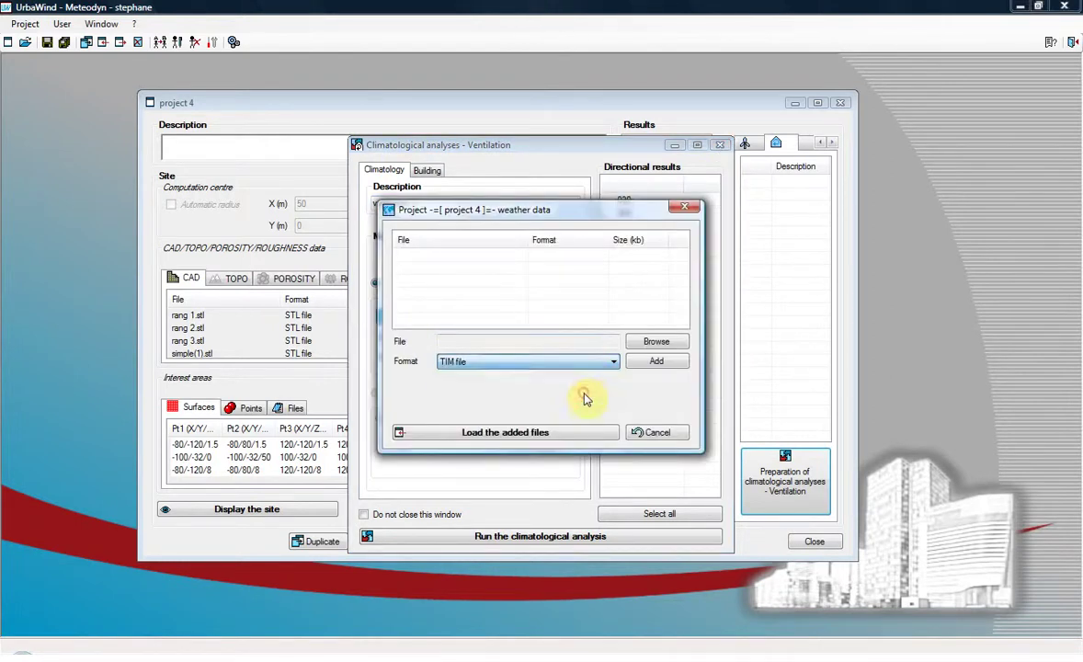
pyautogui.click(649, 344)
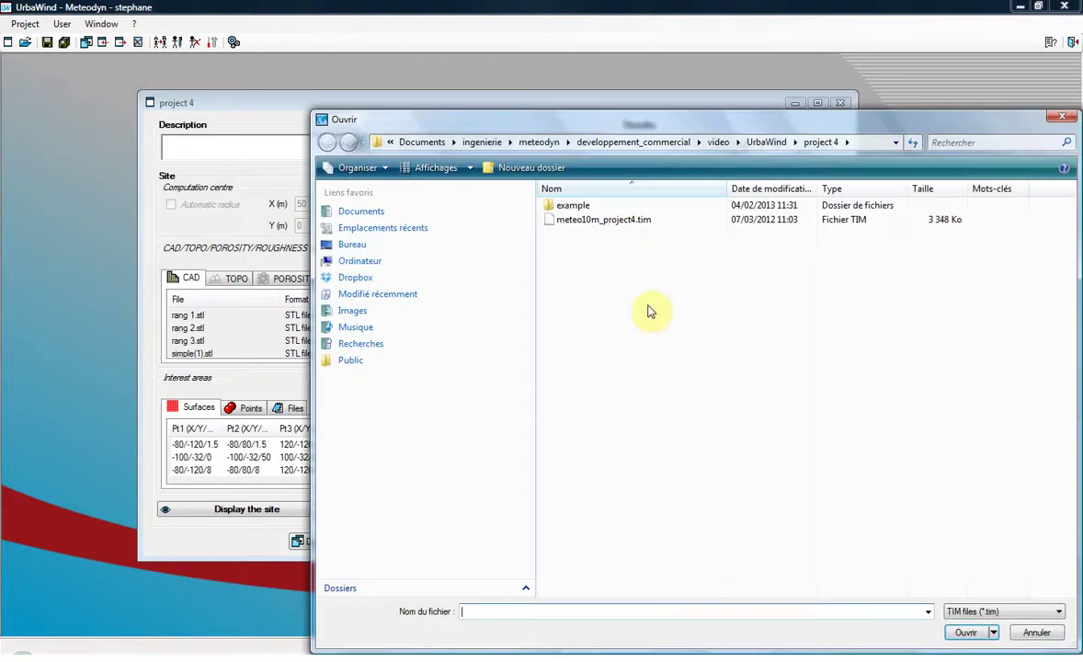
pyautogui.click(636, 222)
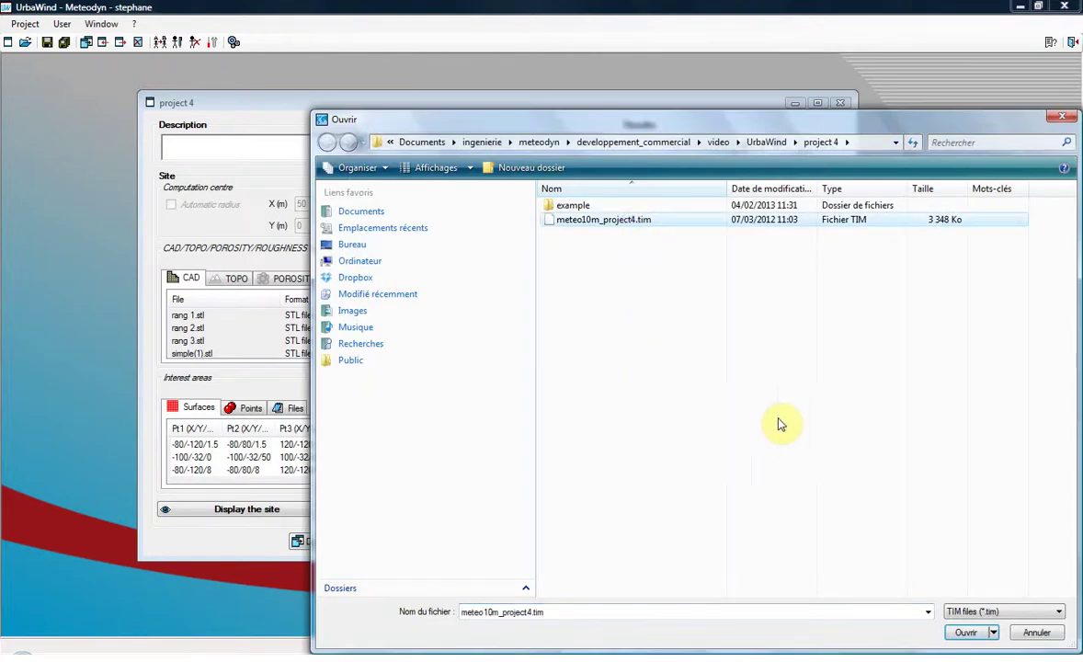
pyautogui.click(973, 634)
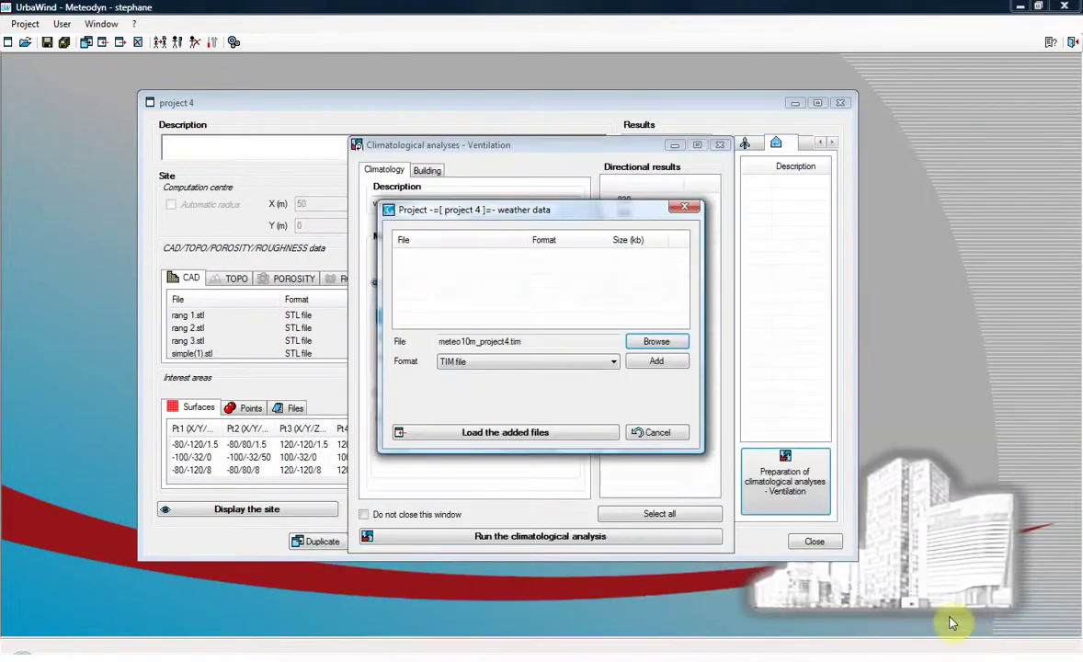
pyautogui.click(667, 363)
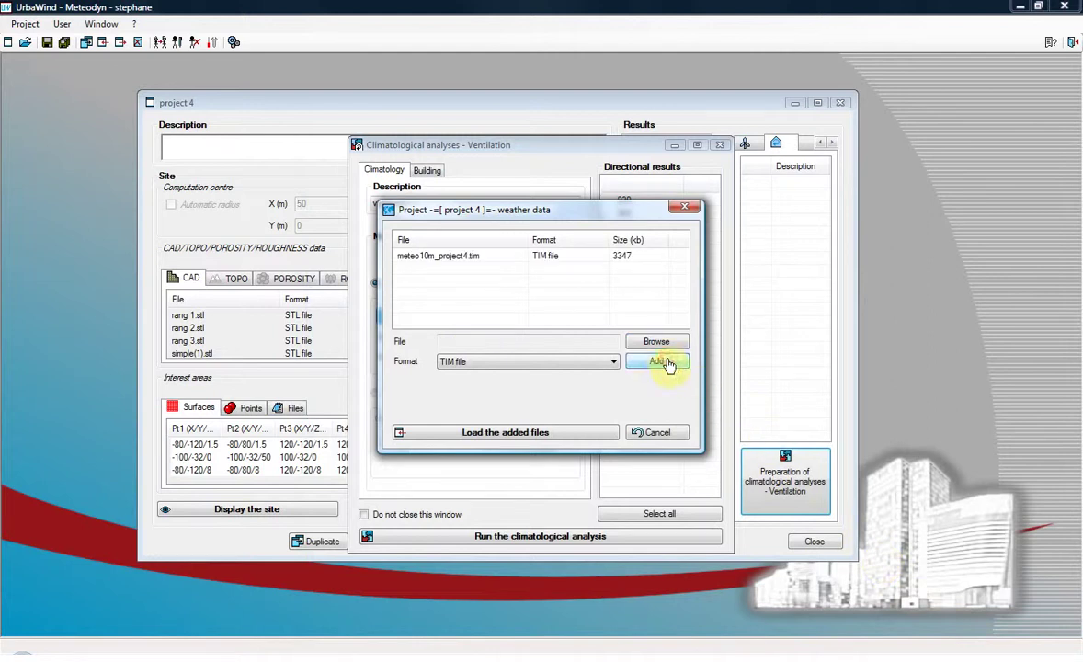
pyautogui.click(478, 433)
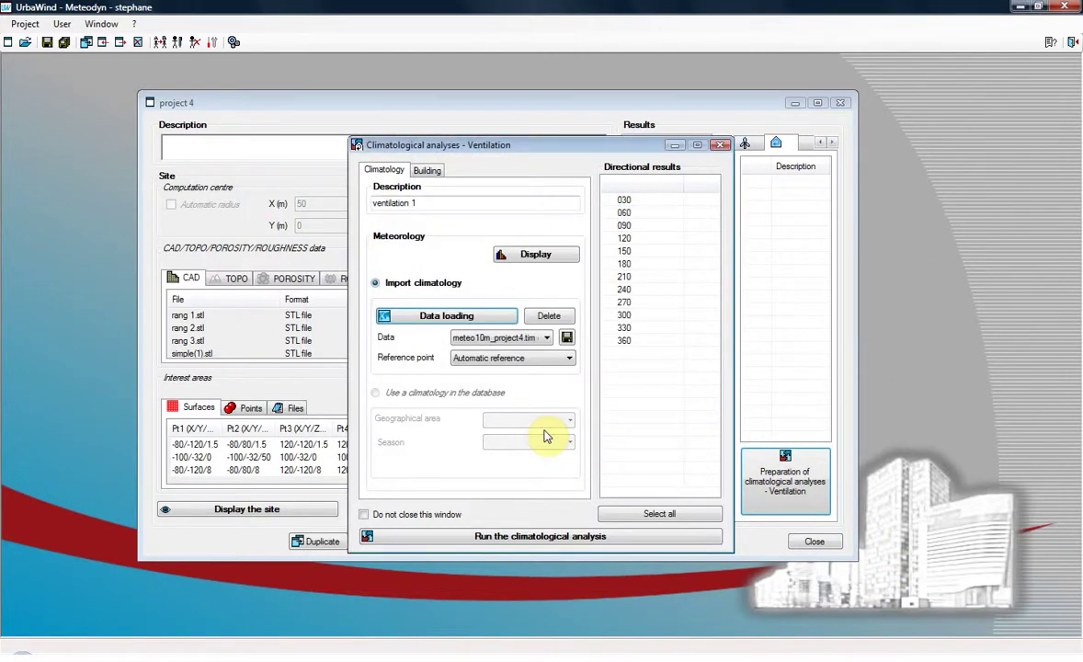
pyautogui.click(553, 258)
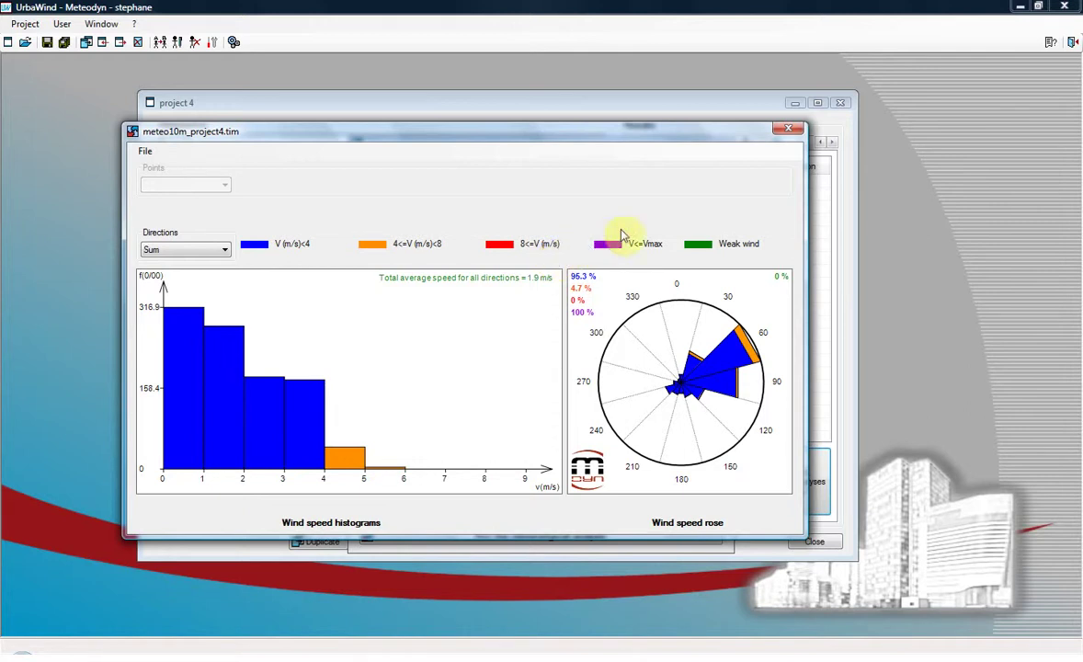
pyautogui.click(788, 131)
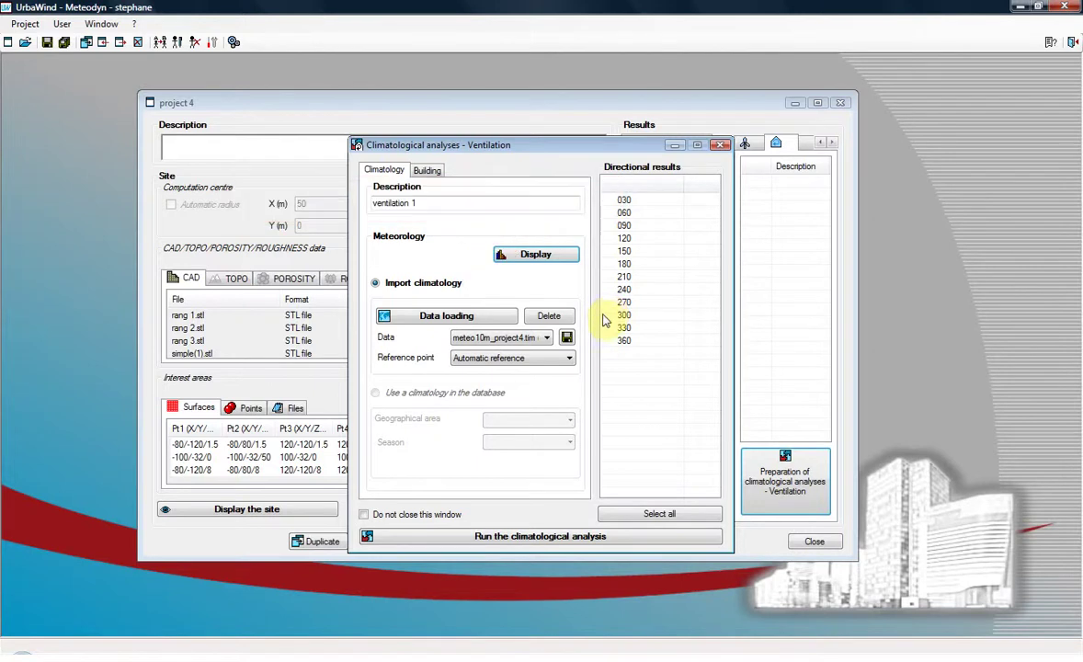
# Set the climatology's reference point to ref and include all directional results in the analysis
pyautogui.click(570, 362)
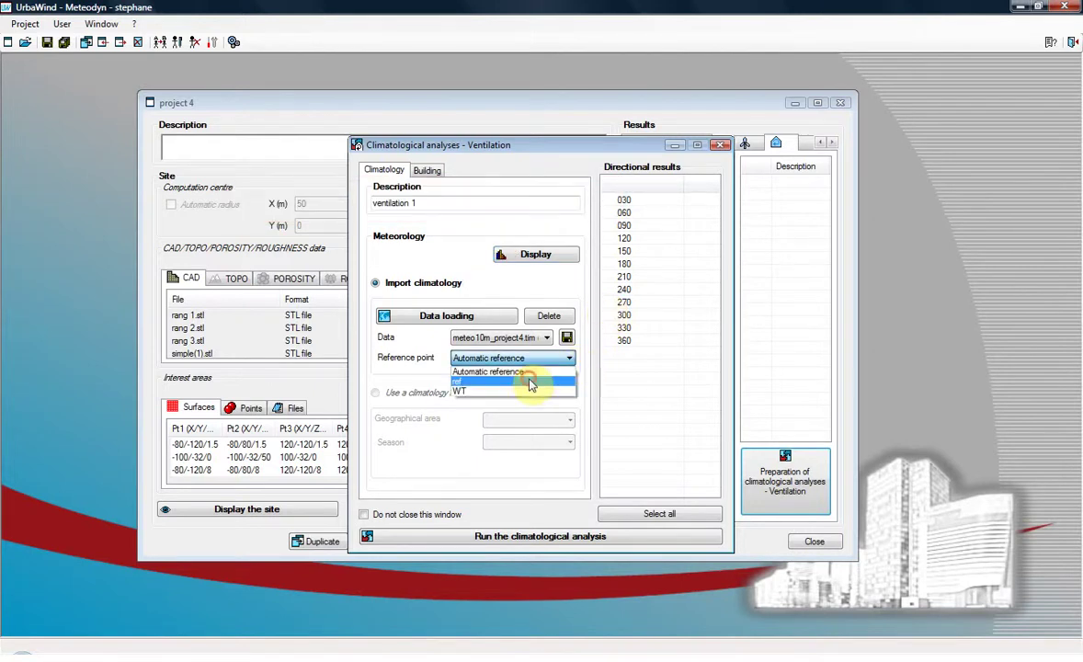
pyautogui.click(531, 383)
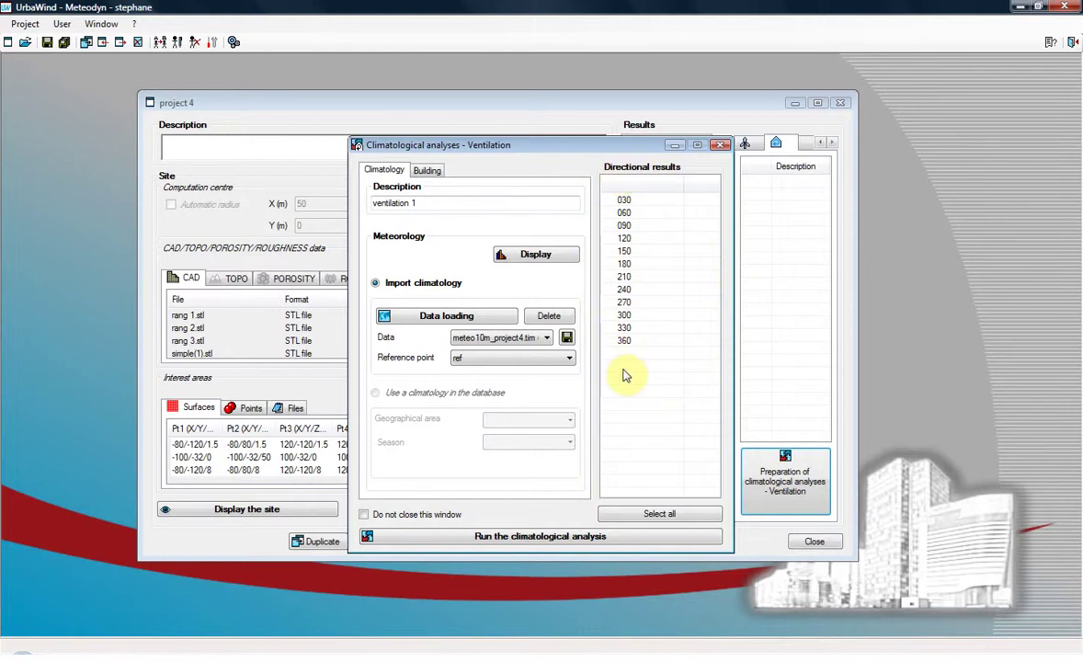
pyautogui.click(656, 515)
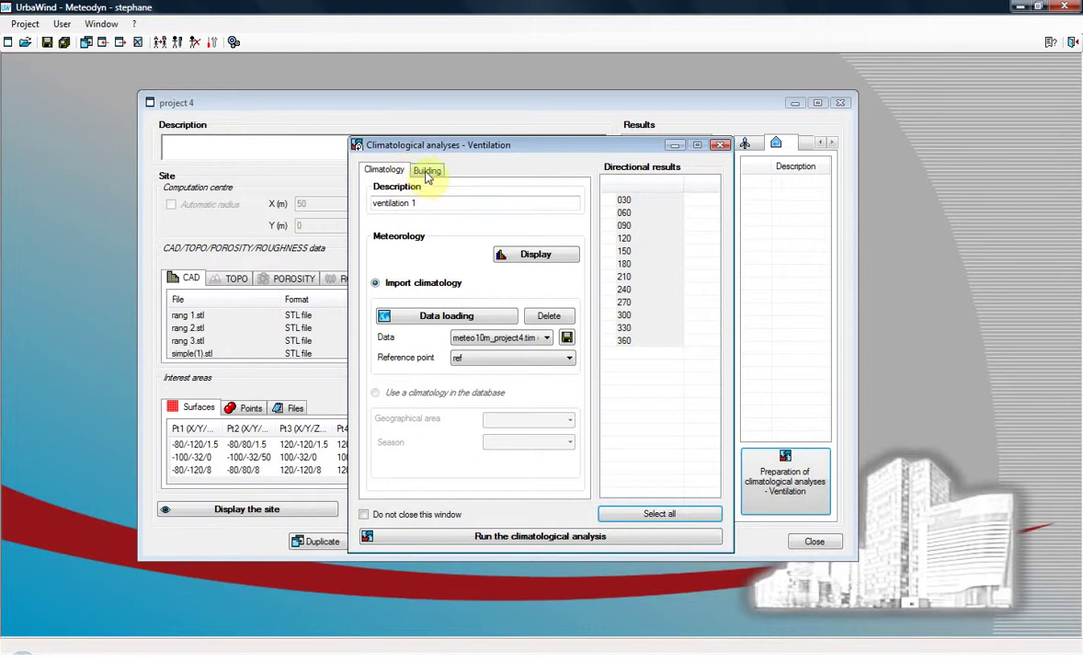
# Set the building volume to 300 cubic meters
pyautogui.click(425, 172)
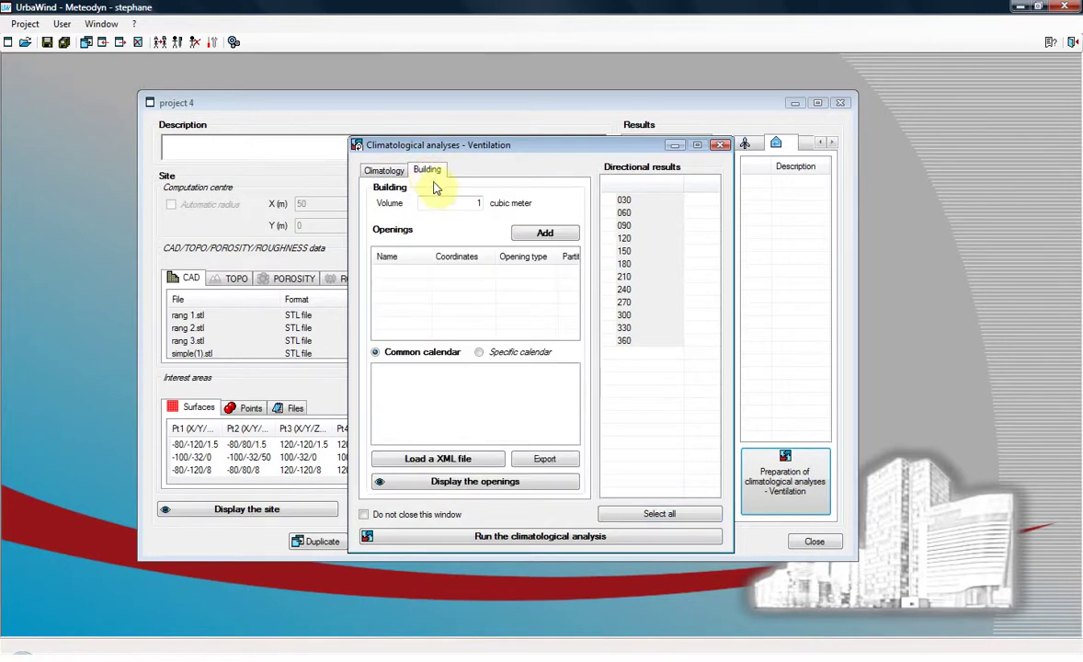
pyautogui.click(476, 203)
pyautogui.press('BackSpace')
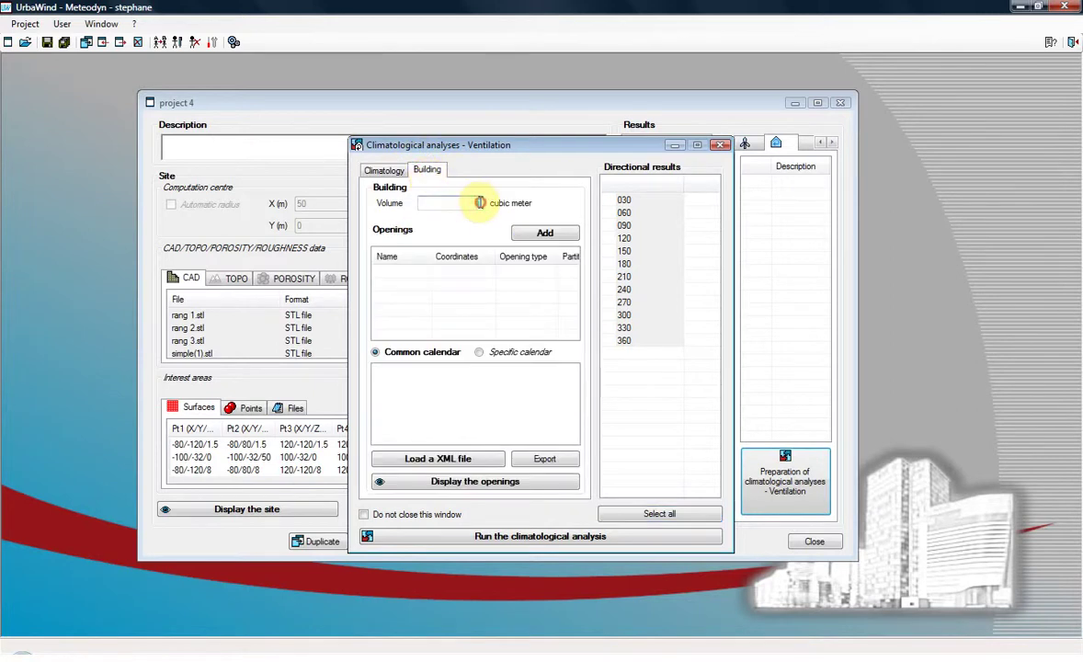
pyautogui.write('300')
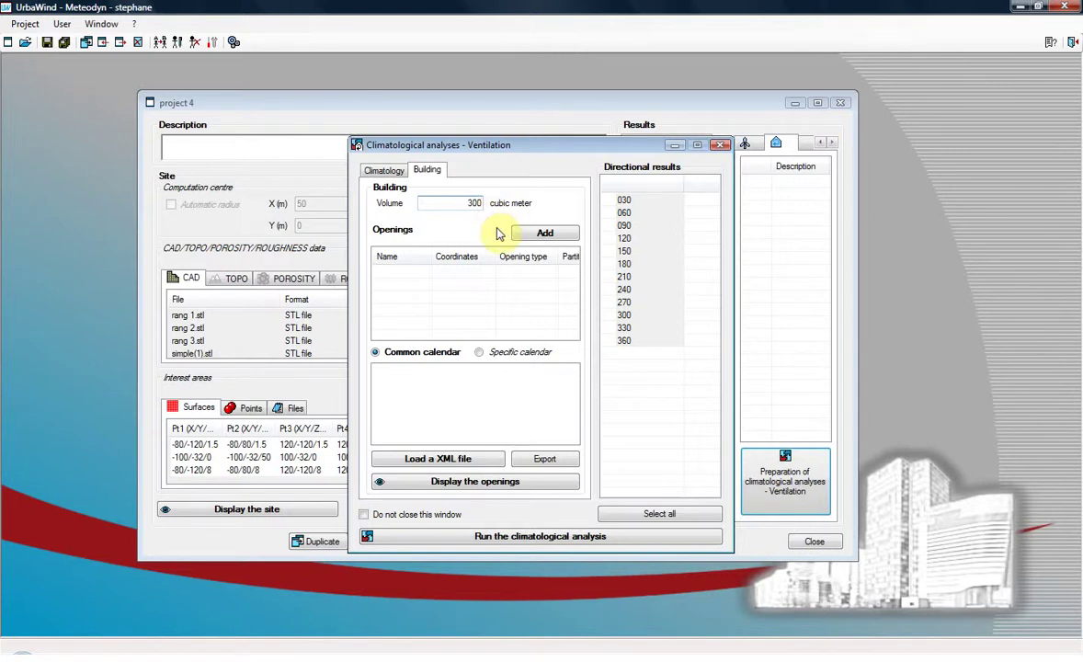
# Add a building opening labelled W1 at X 3, Y -30, Z 7 with type Lamelles1x1.xml
pyautogui.click(530, 232)
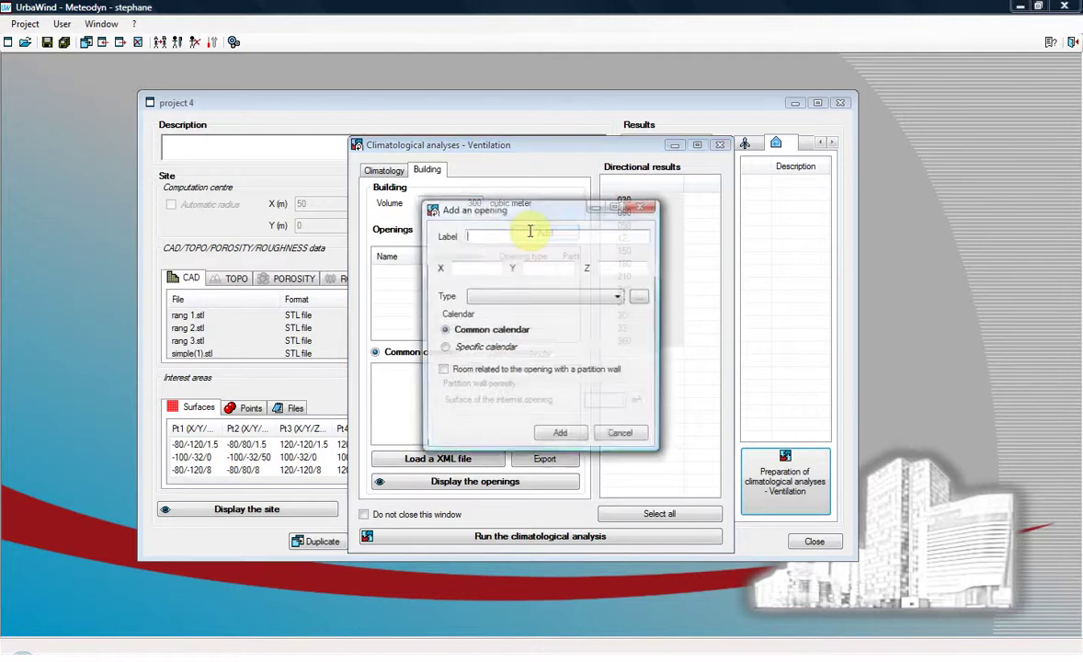
pyautogui.write('W1')
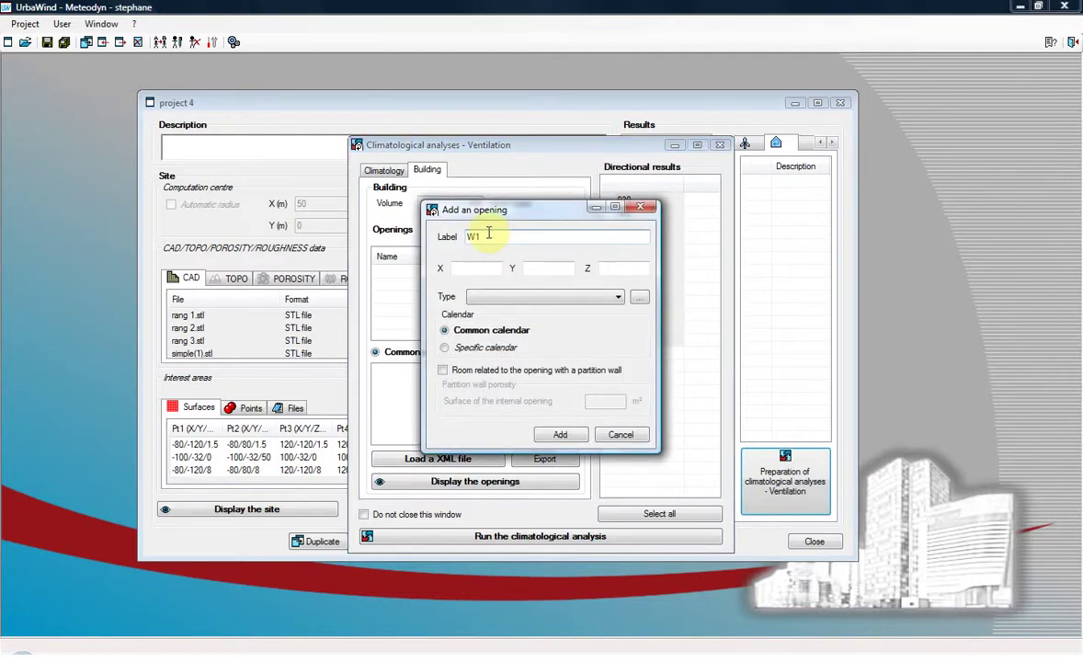
pyautogui.click(468, 265)
pyautogui.write('3')
pyautogui.press('Tab')
pyautogui.write('-30')
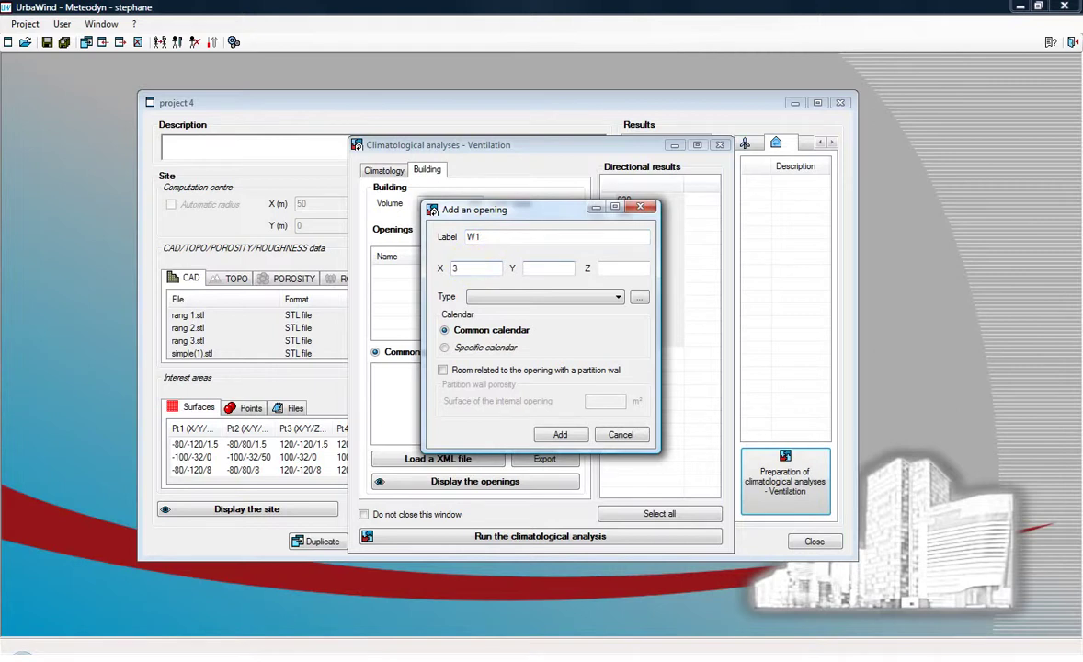
pyautogui.press('Tab')
pyautogui.write('7')
pyautogui.click(618, 298)
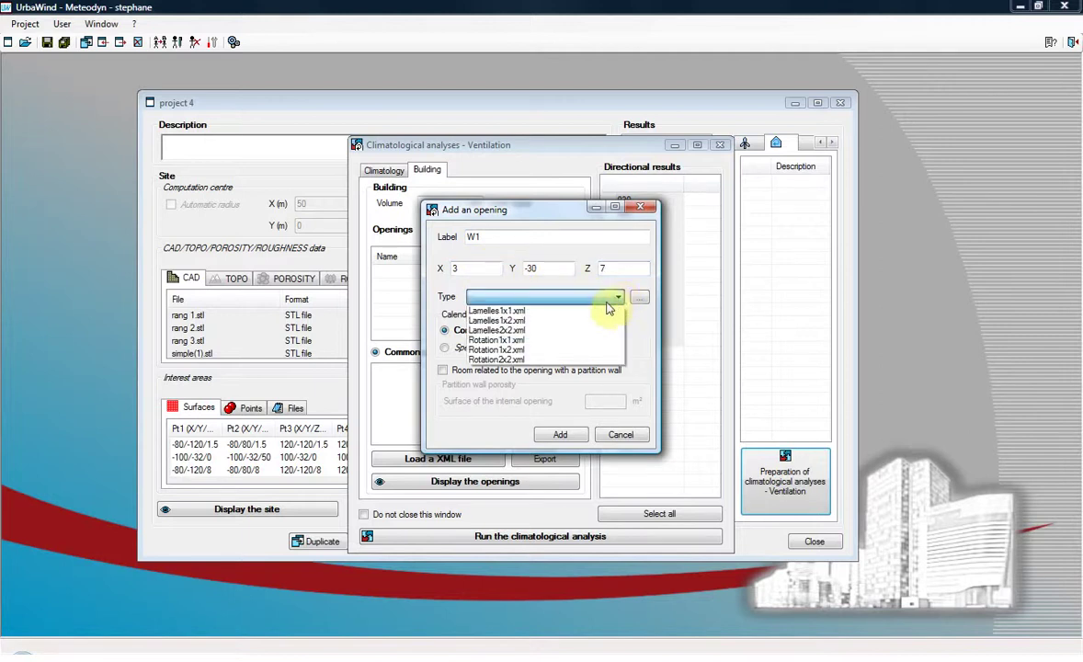
pyautogui.click(597, 313)
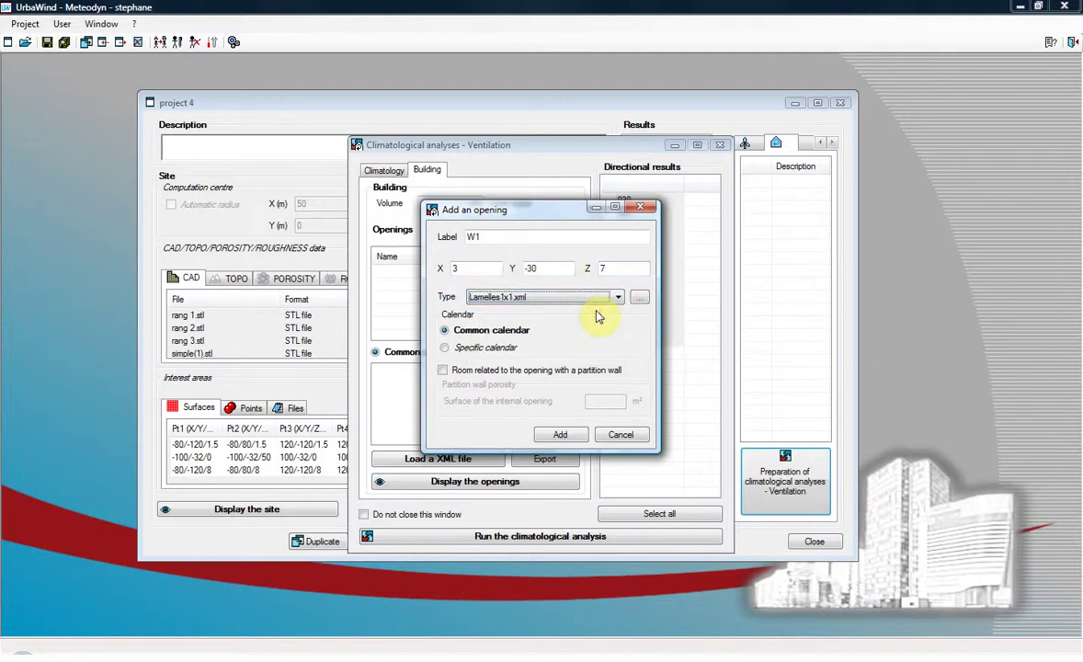
pyautogui.click(563, 436)
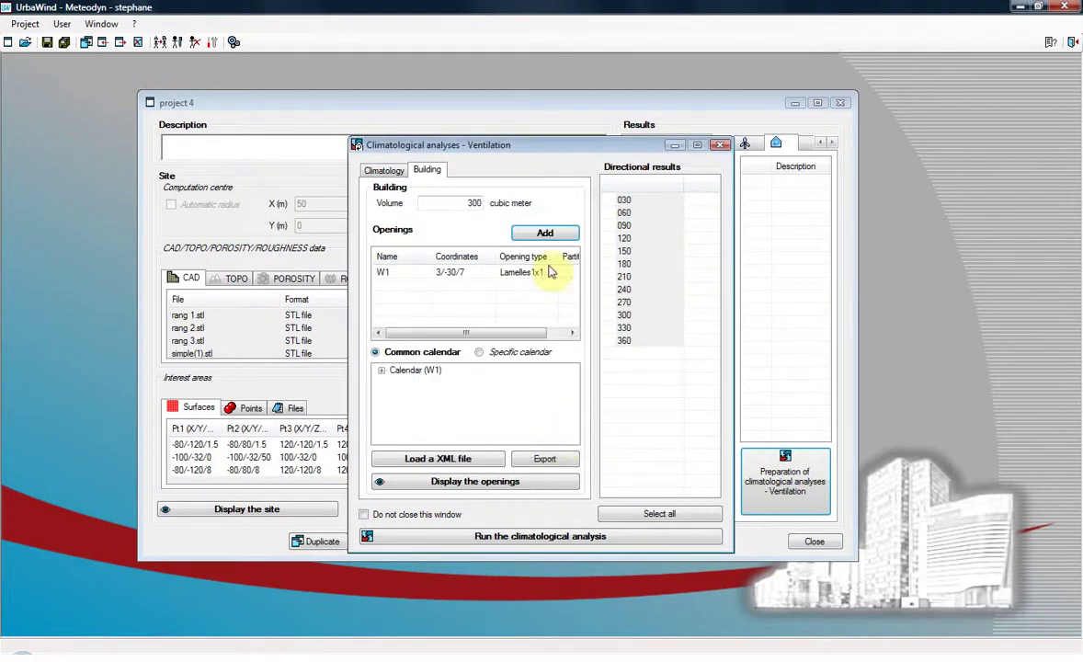
# Add a building opening labelled W2 at X 5, Y -32, Z 8 with type Lamelles1x1.xml
pyautogui.click(546, 237)
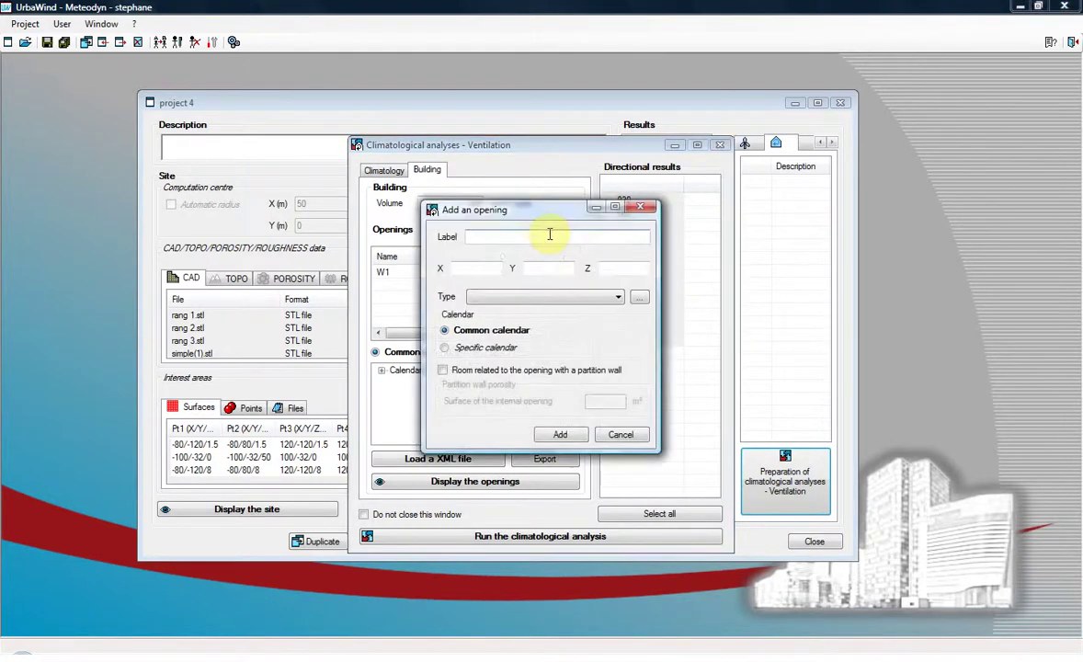
pyautogui.click(549, 236)
pyautogui.write('W2')
pyautogui.click(479, 267)
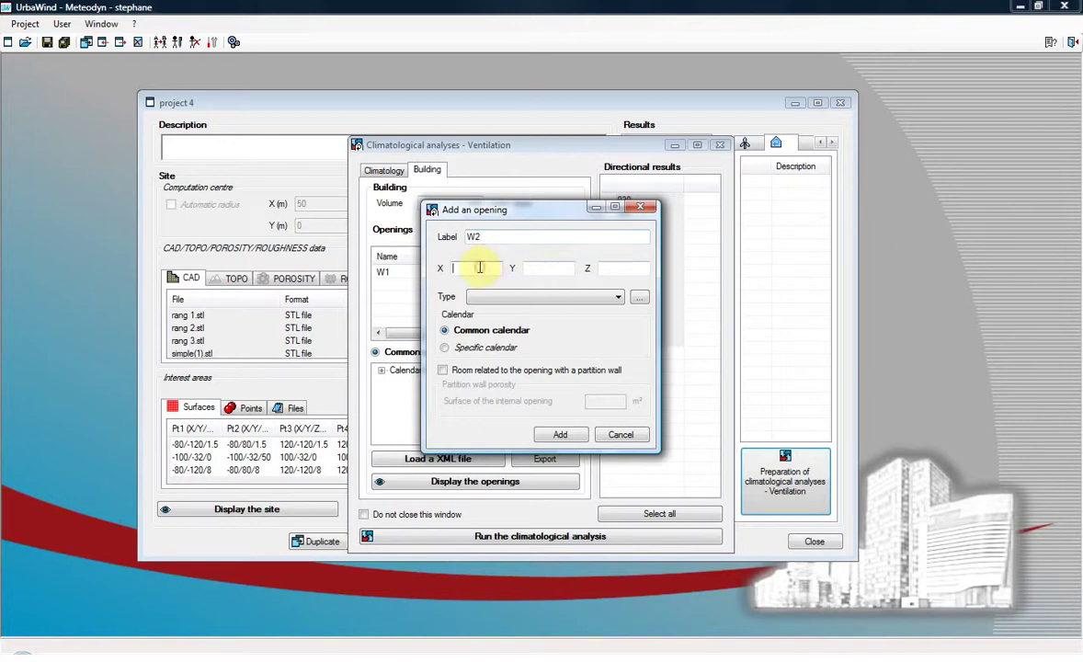
pyautogui.write('5')
pyautogui.click(525, 267)
pyautogui.write('-32')
pyautogui.press('Tab')
pyautogui.write('8')
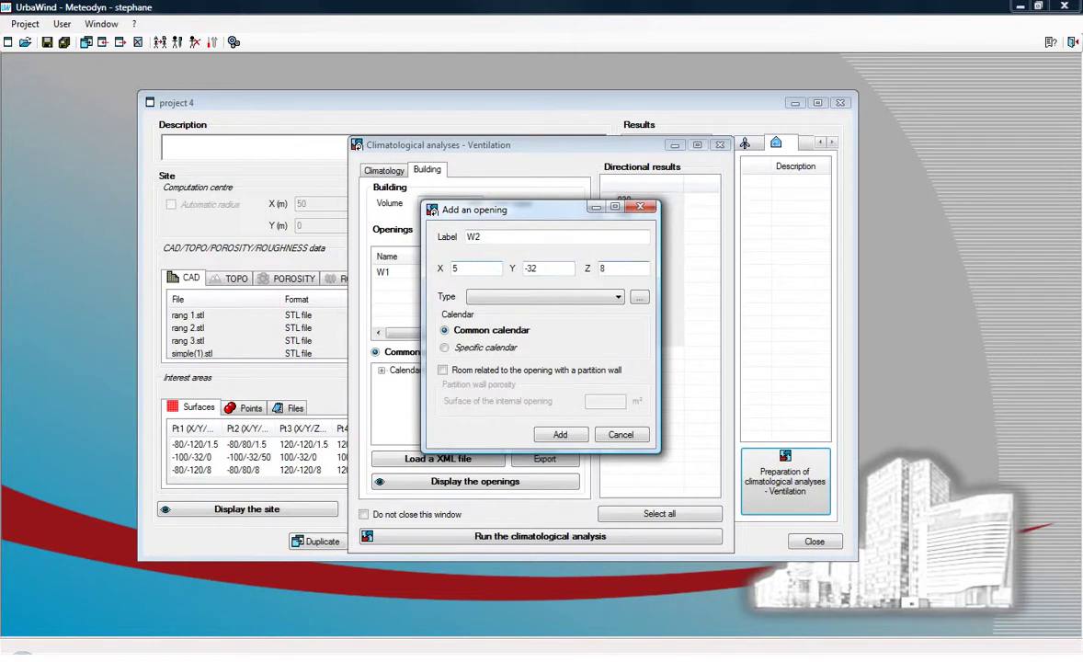
pyautogui.click(556, 296)
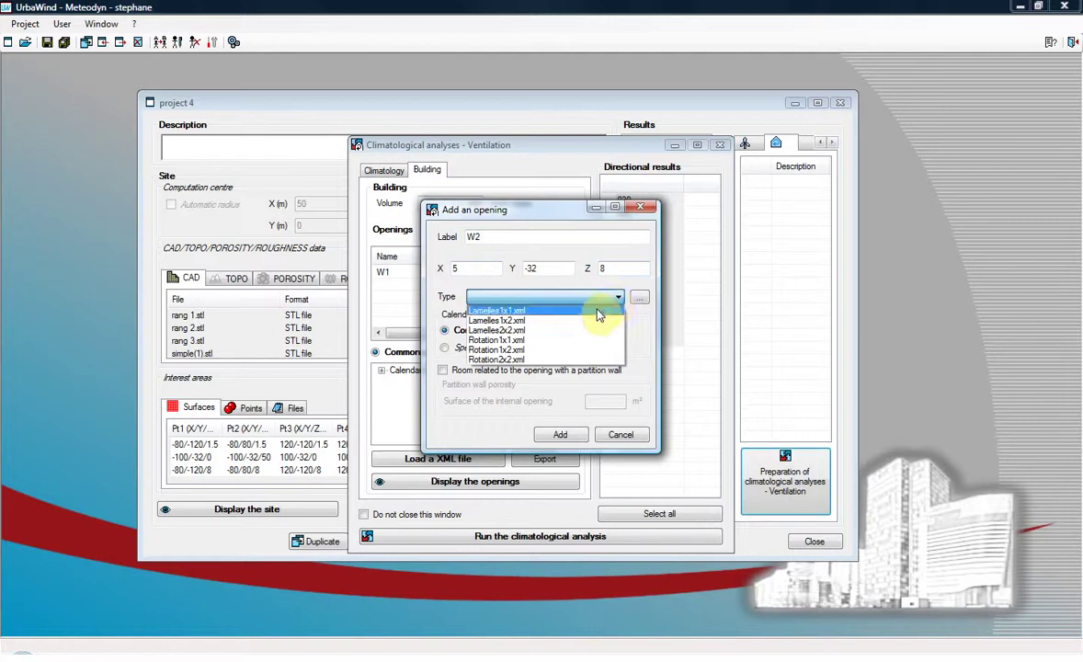
pyautogui.click(596, 311)
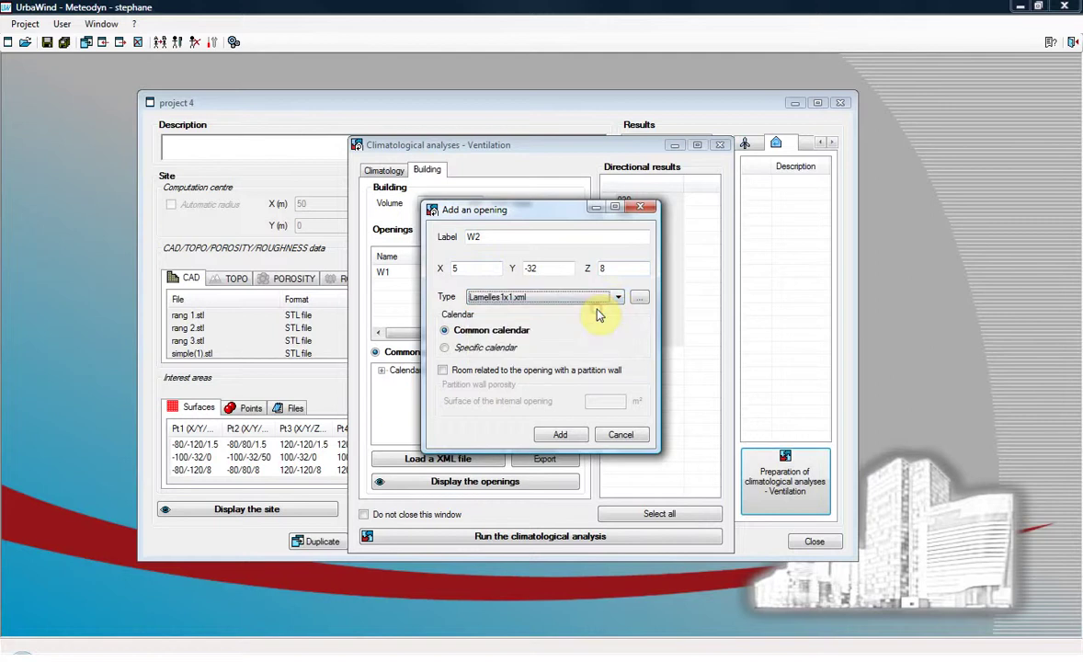
pyautogui.click(562, 434)
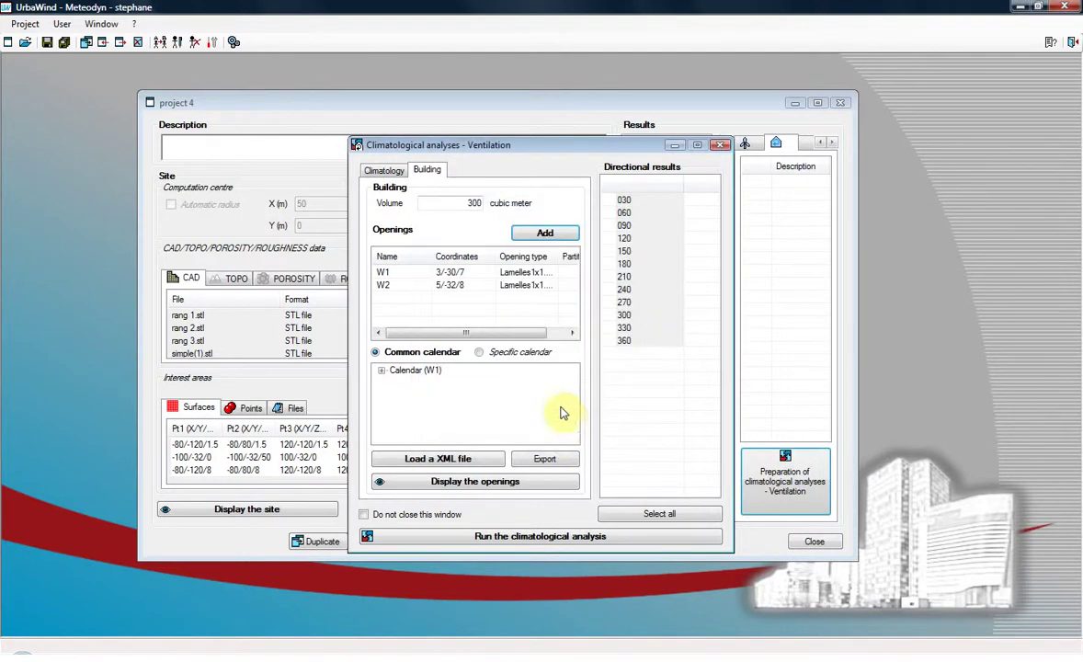
# Add a building opening labelled W3 at X -7, Y -30, Z 7 with type Lamelles1x1.xml
pyautogui.click(543, 232)
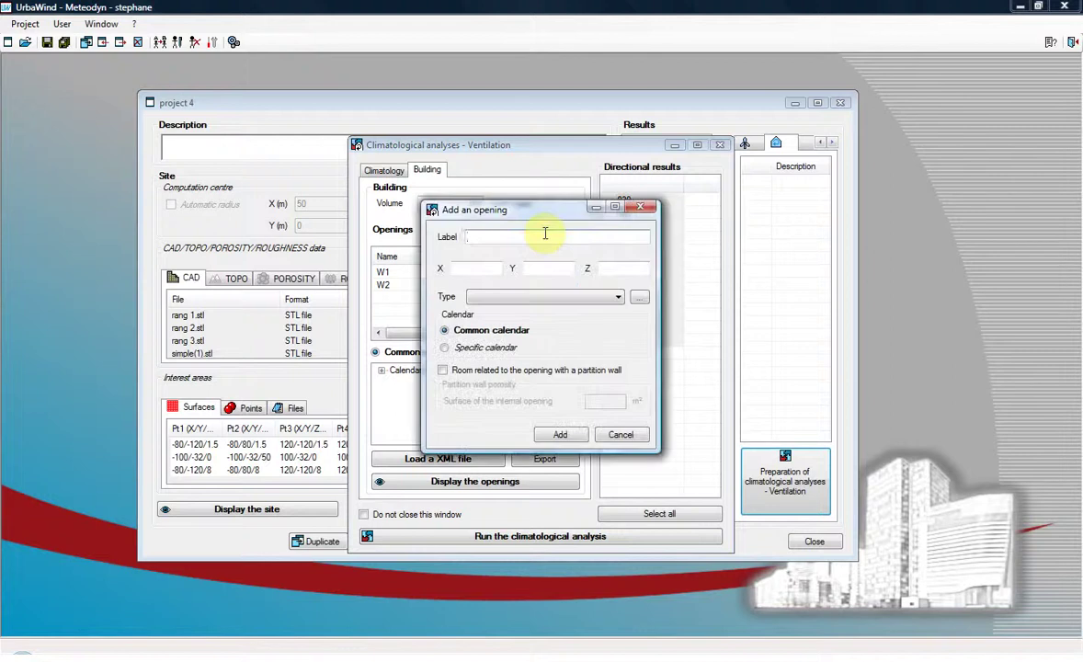
pyautogui.write('W3')
pyautogui.click(476, 267)
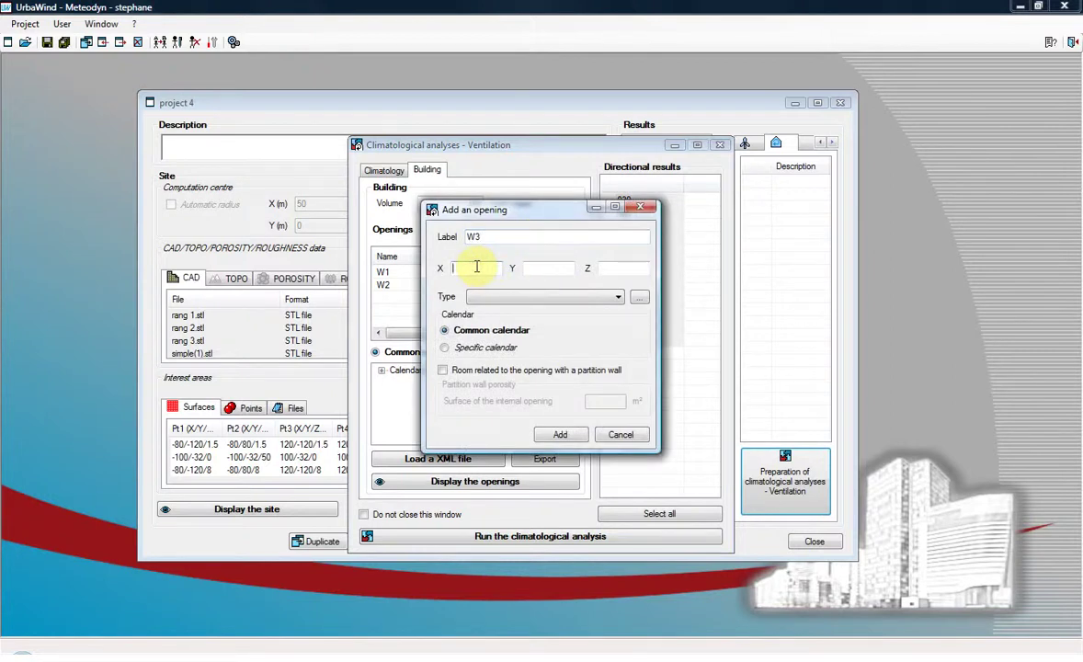
pyautogui.write('-7')
pyautogui.press('Tab')
pyautogui.write('-30')
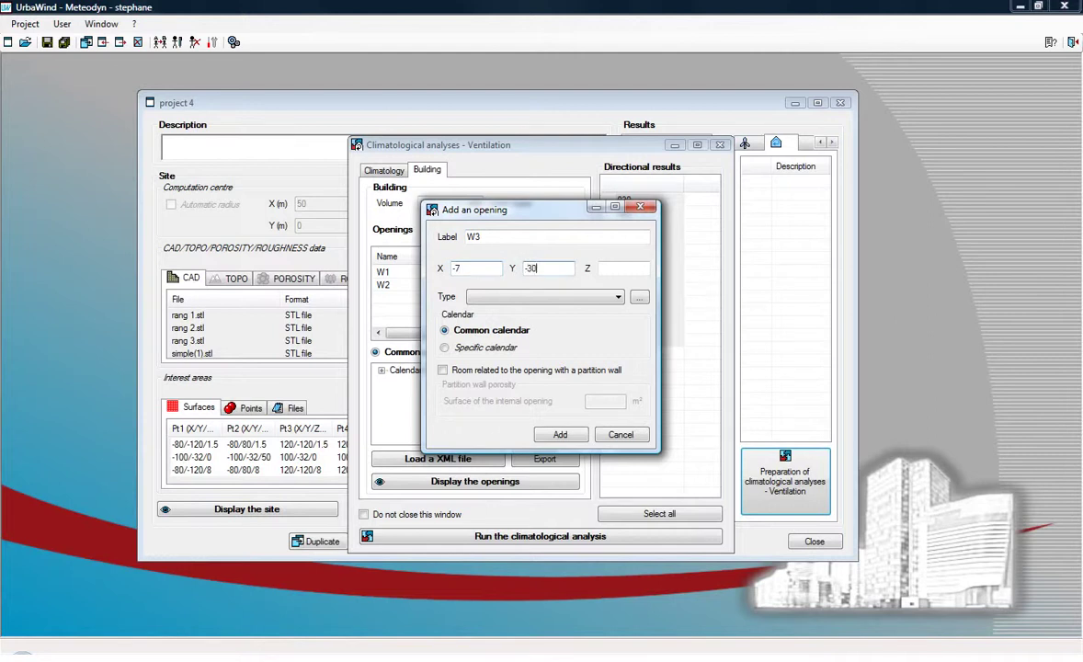
pyautogui.press('Tab')
pyautogui.write('7')
pyautogui.click(617, 297)
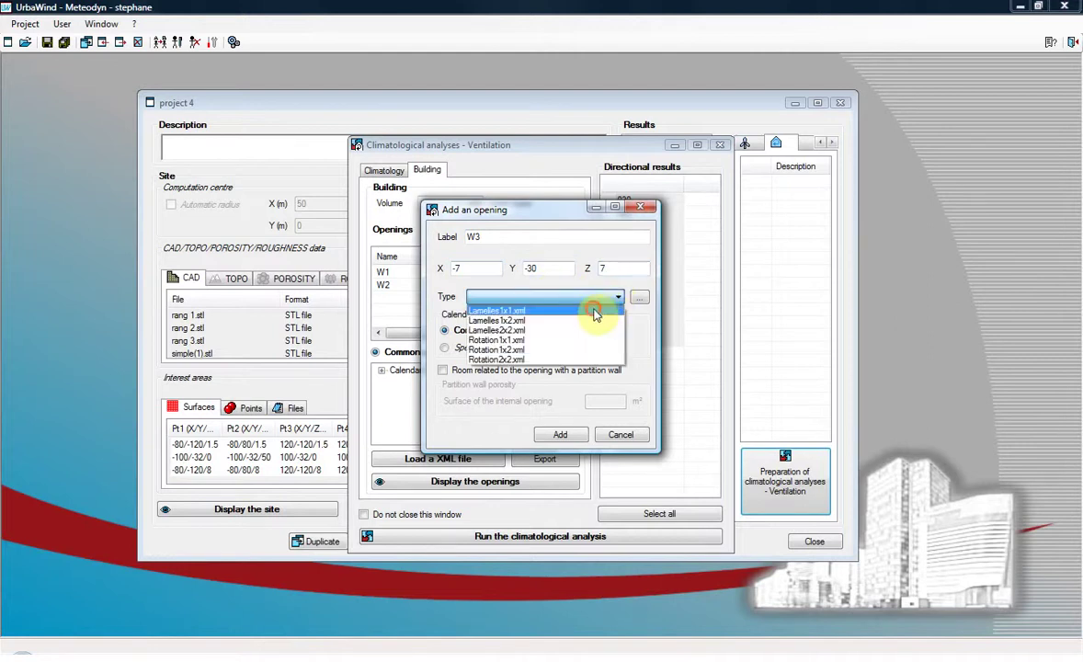
pyautogui.click(592, 311)
pyautogui.click(560, 434)
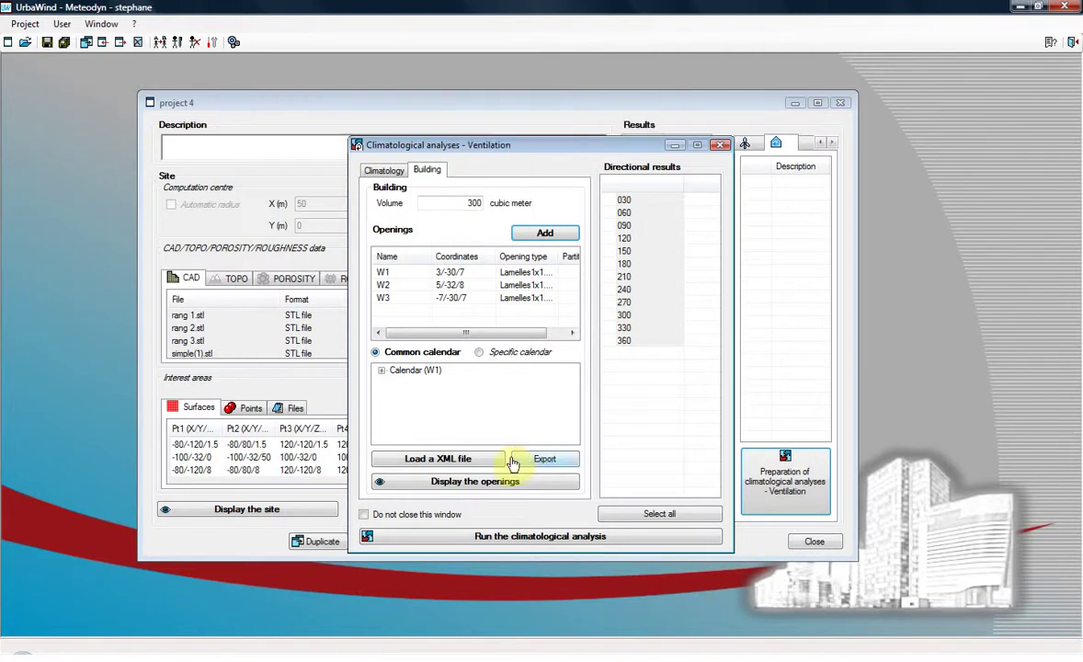
# Display the openings on the 3D building and inspect where W1, W2 and W3 sit on its walls
pyautogui.click(490, 483)
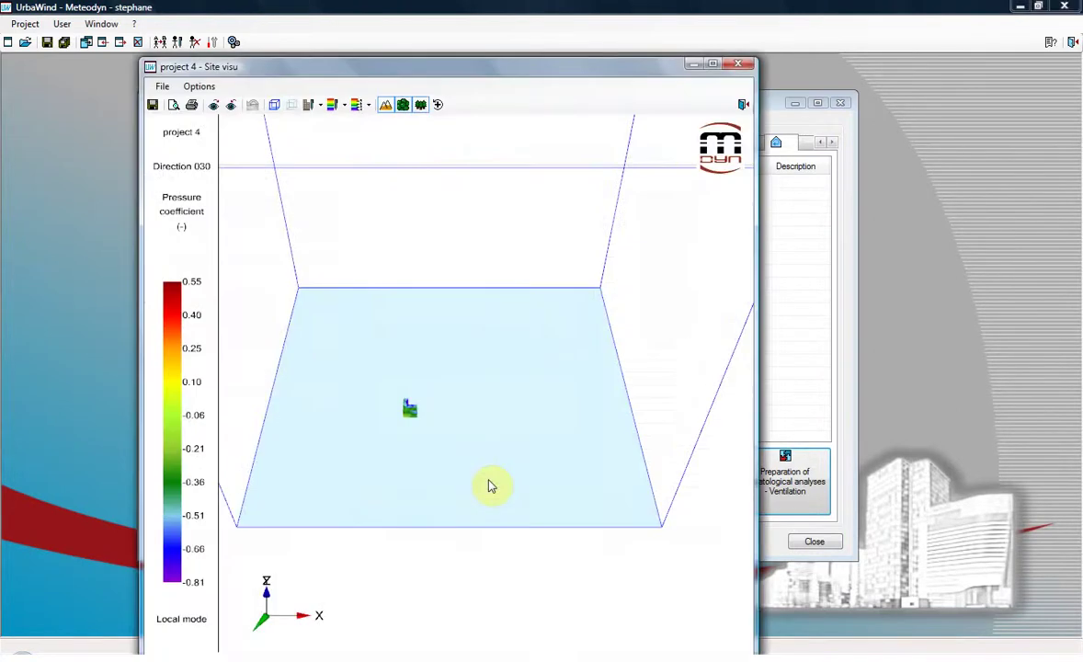
pyautogui.moveTo(444, 452); pyautogui.dragTo(414, 448)
pyautogui.moveTo(503, 436)
pyautogui.mouseDown()
pyautogui.moveTo(529, 433)
pyautogui.moveTo(302, 449)
pyautogui.moveTo(515, 462)
pyautogui.moveTo(303, 465)
pyautogui.moveTo(381, 442)
pyautogui.moveTo(387, 459)
pyautogui.moveTo(426, 483)
pyautogui.moveTo(464, 452)
pyautogui.mouseUp()
pyautogui.moveTo(464, 452); pyautogui.dragTo(464, 406, button='right')
pyautogui.moveTo(494, 424)
pyautogui.mouseDown()
pyautogui.moveTo(292, 394)
pyautogui.moveTo(381, 414)
pyautogui.moveTo(533, 396)
pyautogui.mouseUp()
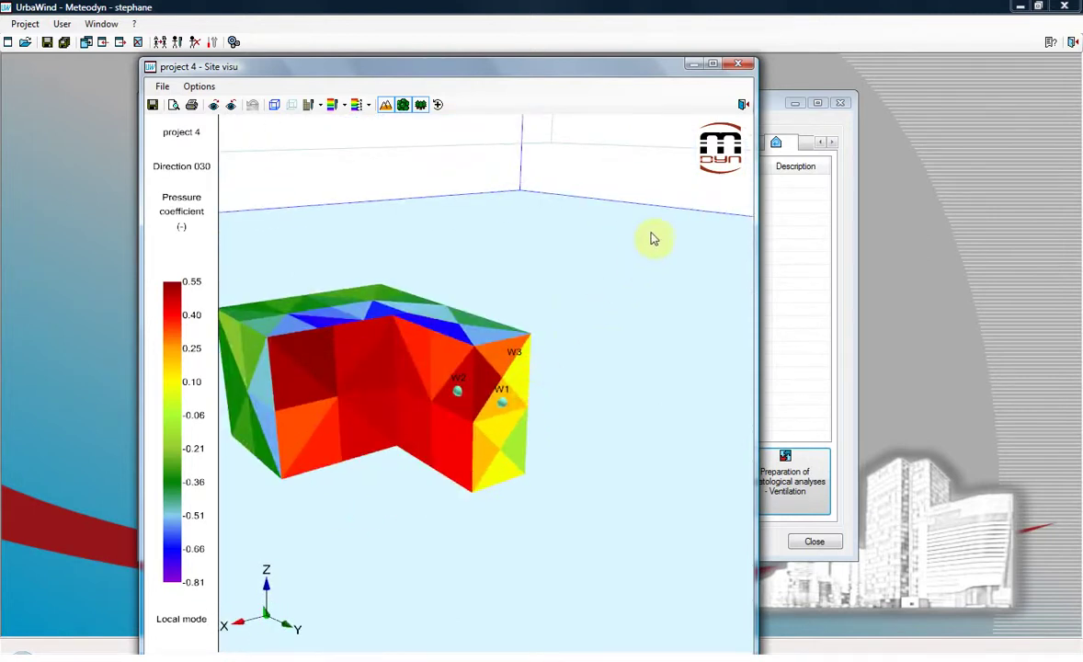
pyautogui.click(737, 63)
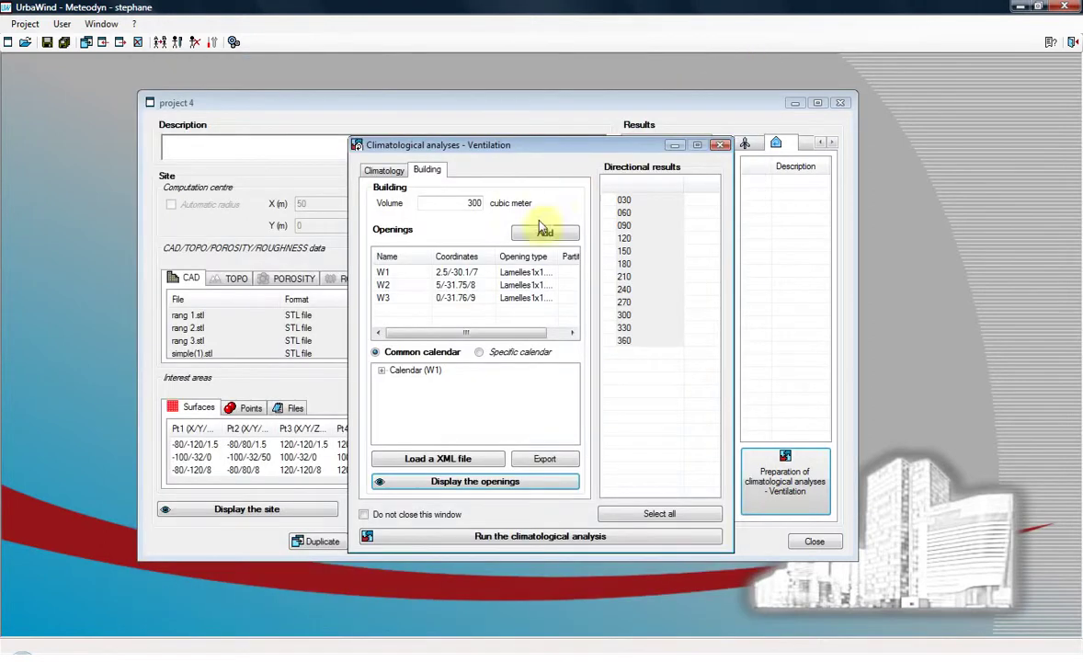
# Set the common calendar's opening value to Opened for the 00:00 to 23:59 period from 01/01 to 31/12
pyautogui.click(381, 370)
pyautogui.click(397, 381)
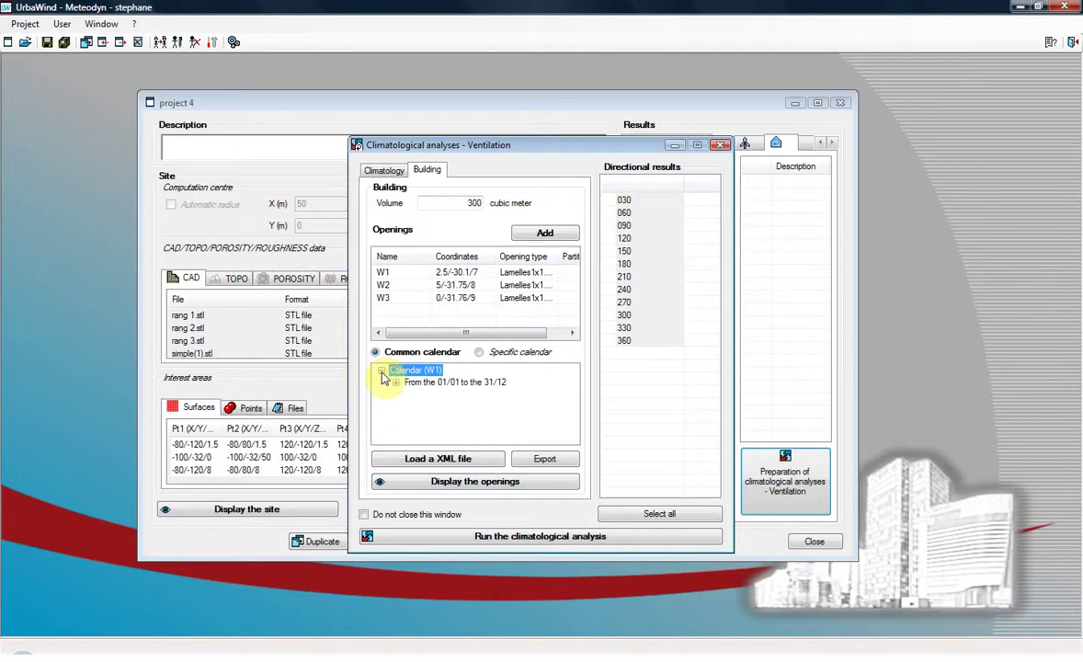
pyautogui.click(395, 382)
pyautogui.rightClick(419, 395)
pyautogui.click(438, 402)
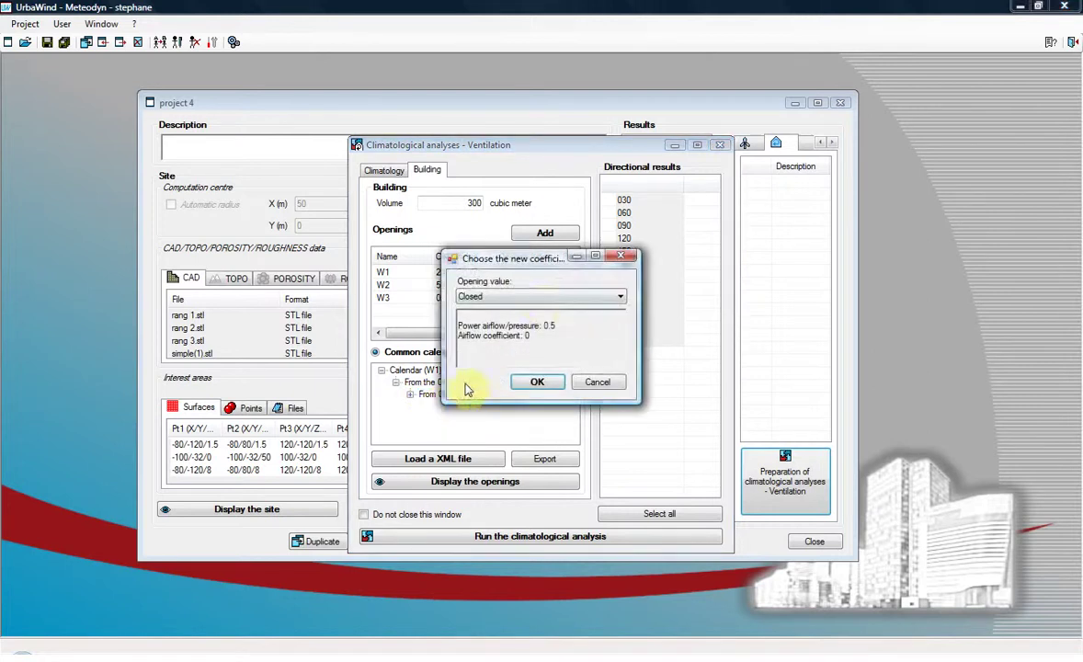
pyautogui.click(539, 297)
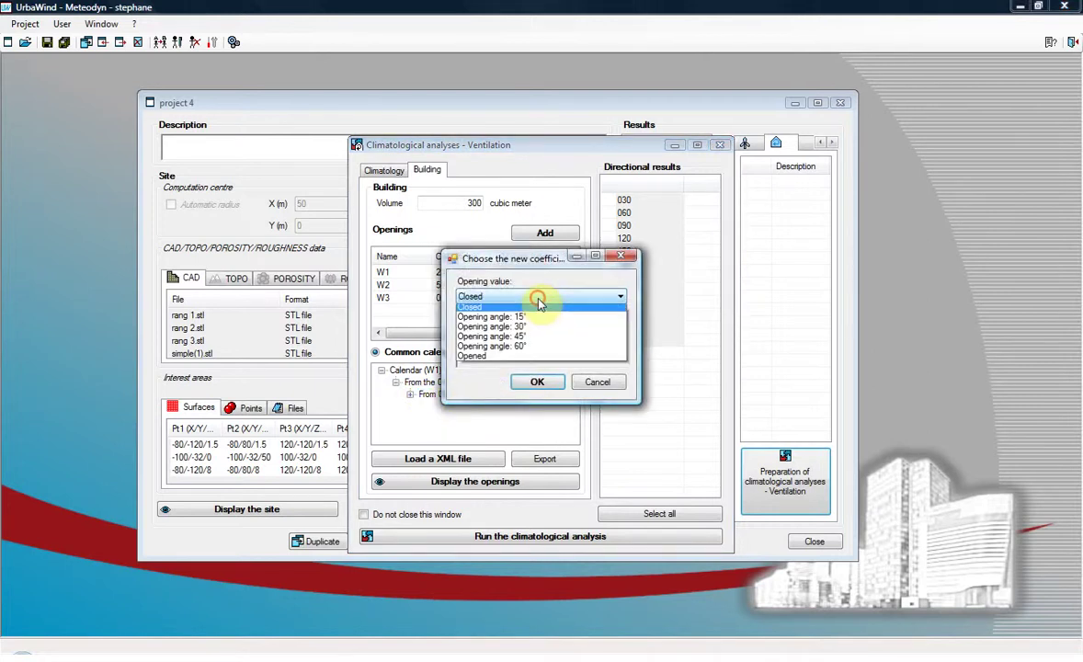
pyautogui.click(496, 355)
pyautogui.click(544, 382)
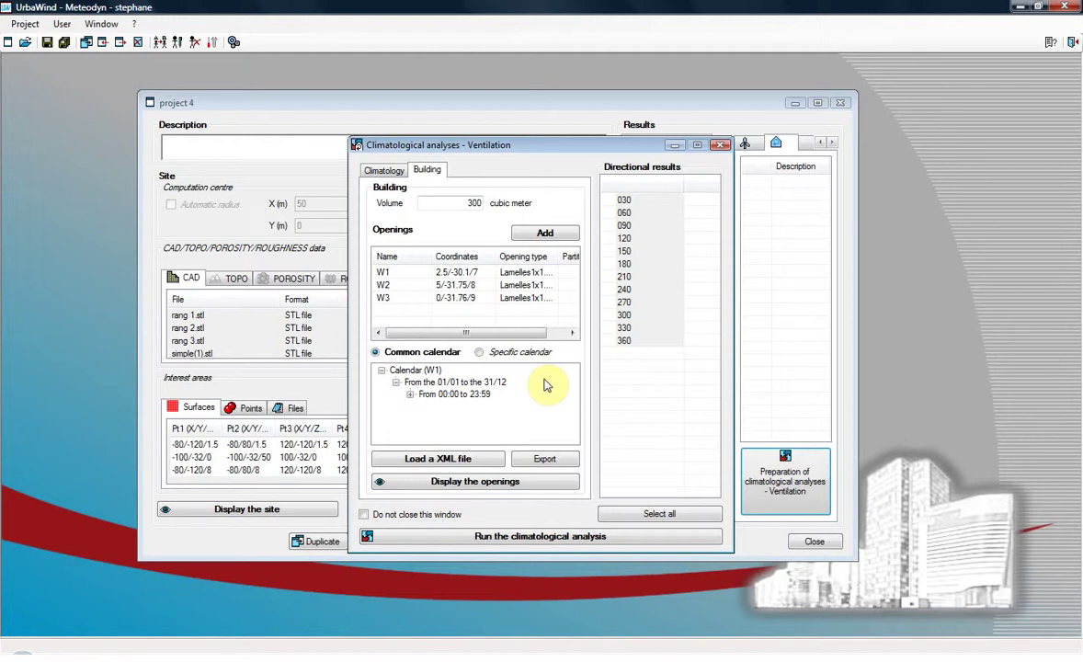
# Run the ventilation 1 climatological analysis and return to the project 4 window
pyautogui.click(397, 174)
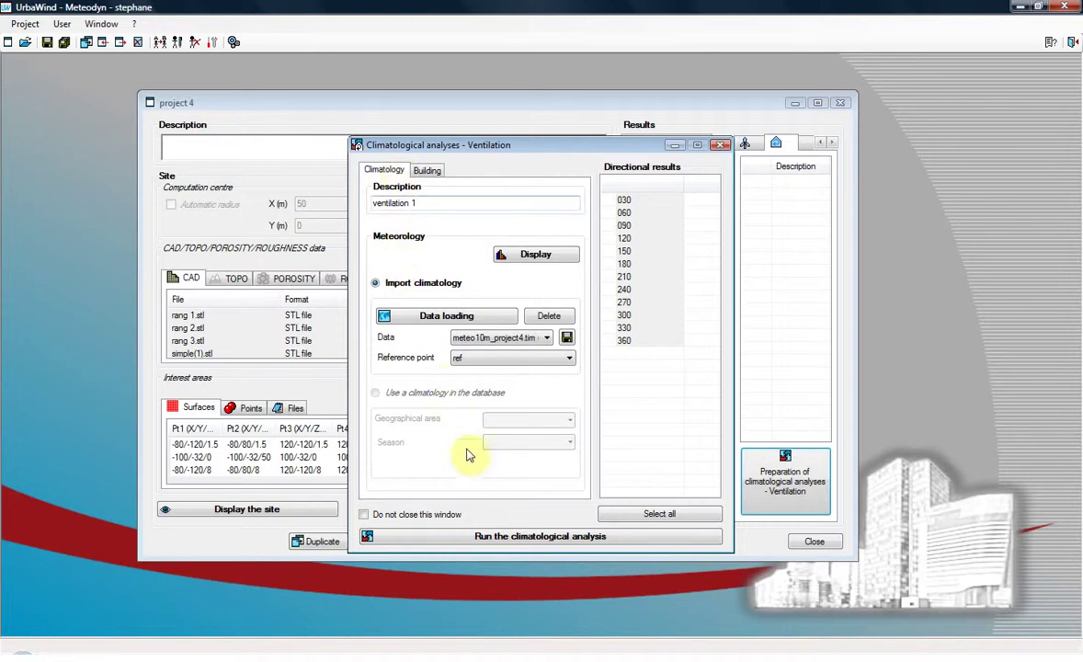
pyautogui.click(529, 537)
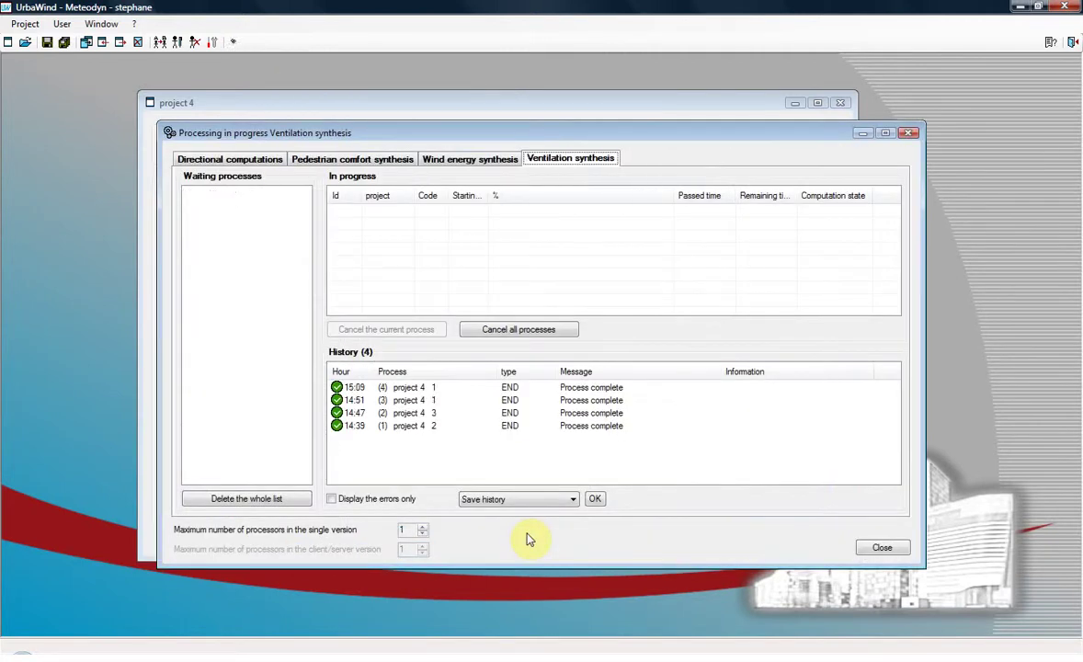
pyautogui.click(499, 109)
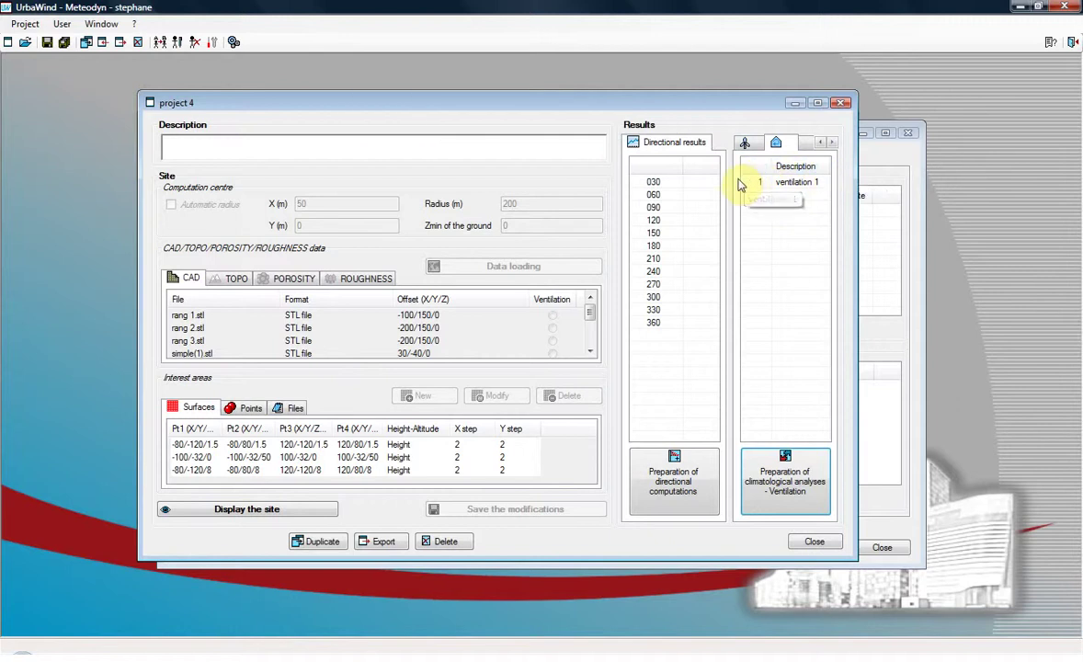
# Display the airflow histogram and rose of the ventilation 1 result
pyautogui.rightClick(787, 187)
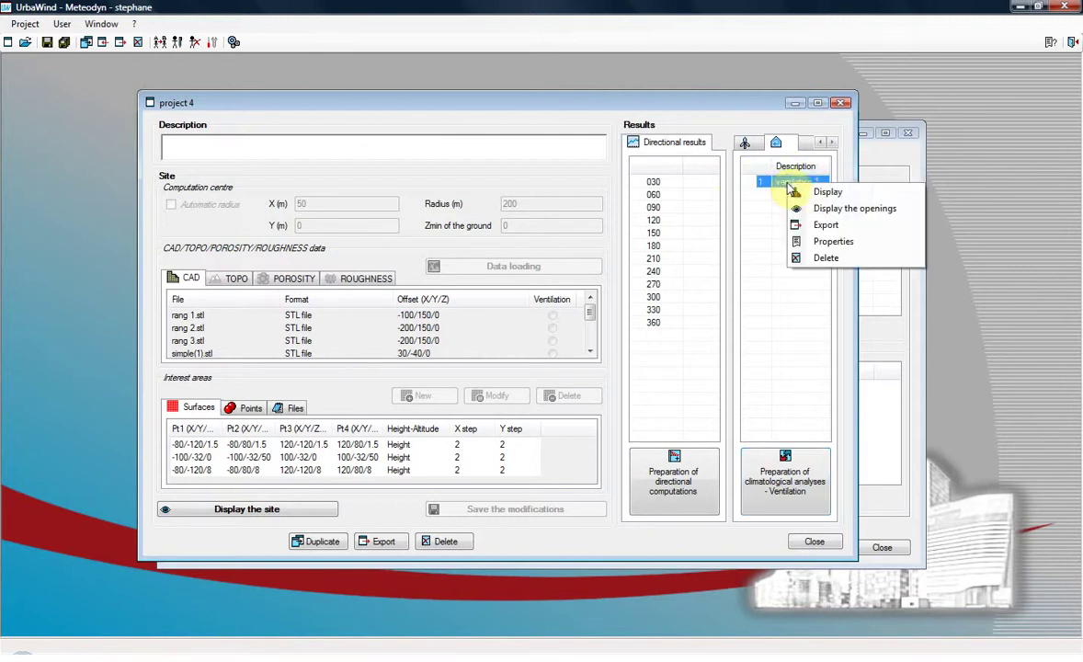
pyautogui.click(825, 192)
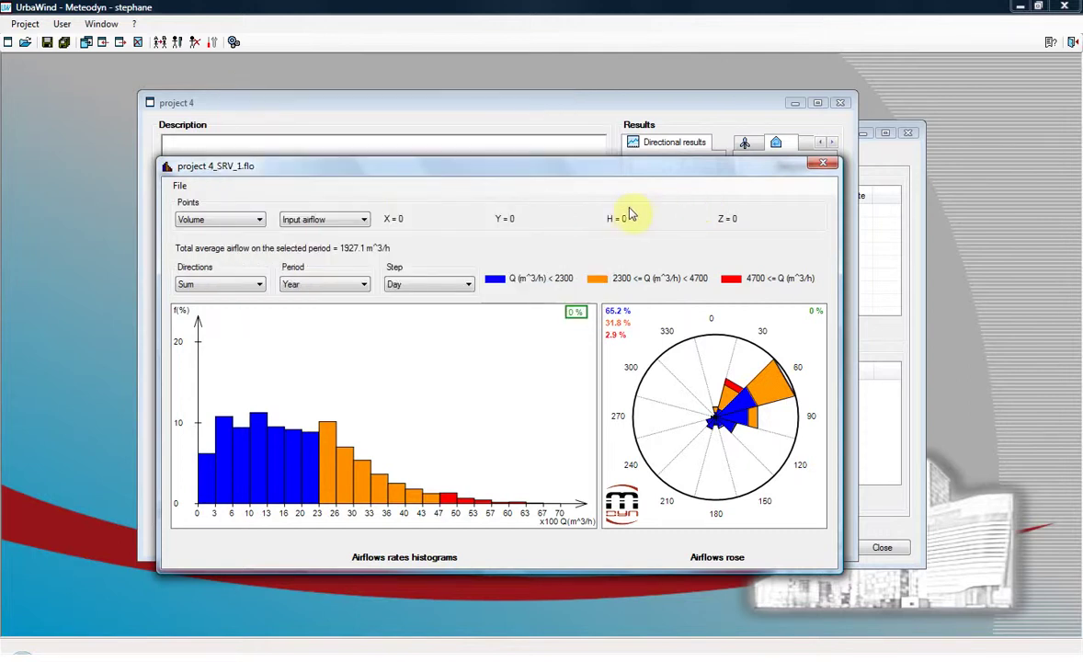
pyautogui.moveTo(634, 169); pyautogui.dragTo(658, 124)
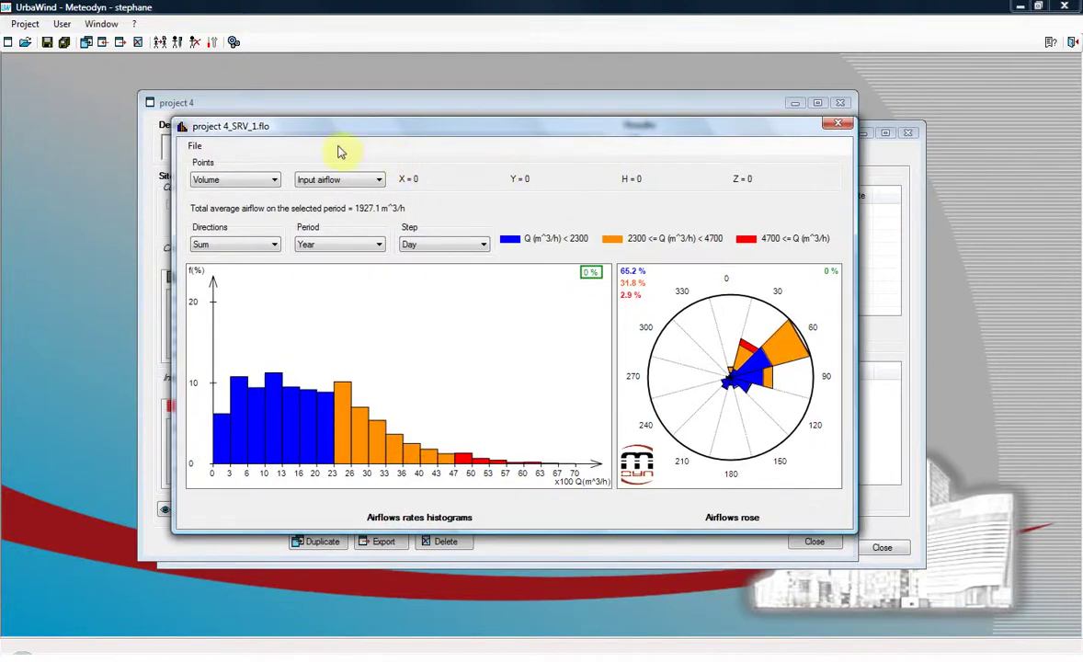
# Show the air change rate results for the whole building volume
pyautogui.click(273, 182)
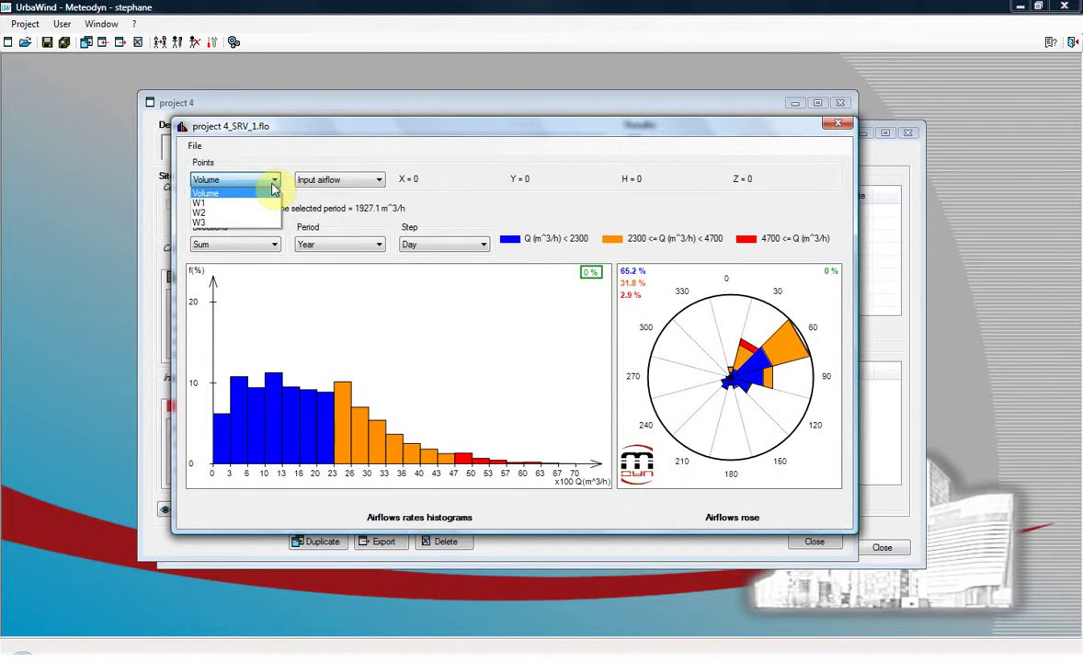
pyautogui.click(337, 183)
pyautogui.click(336, 181)
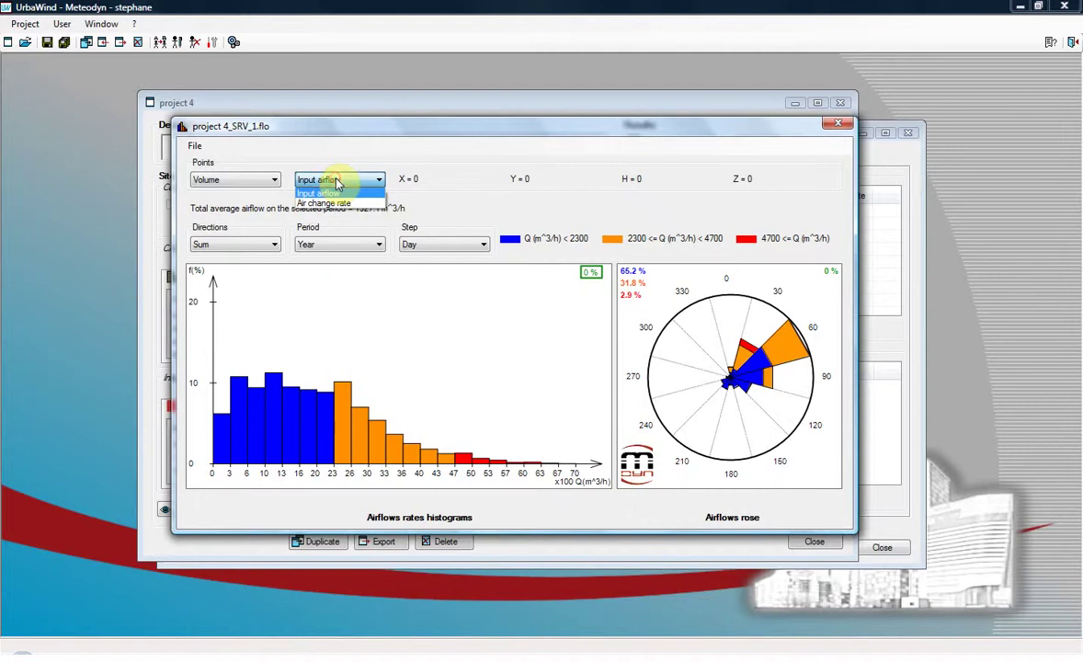
pyautogui.click(343, 205)
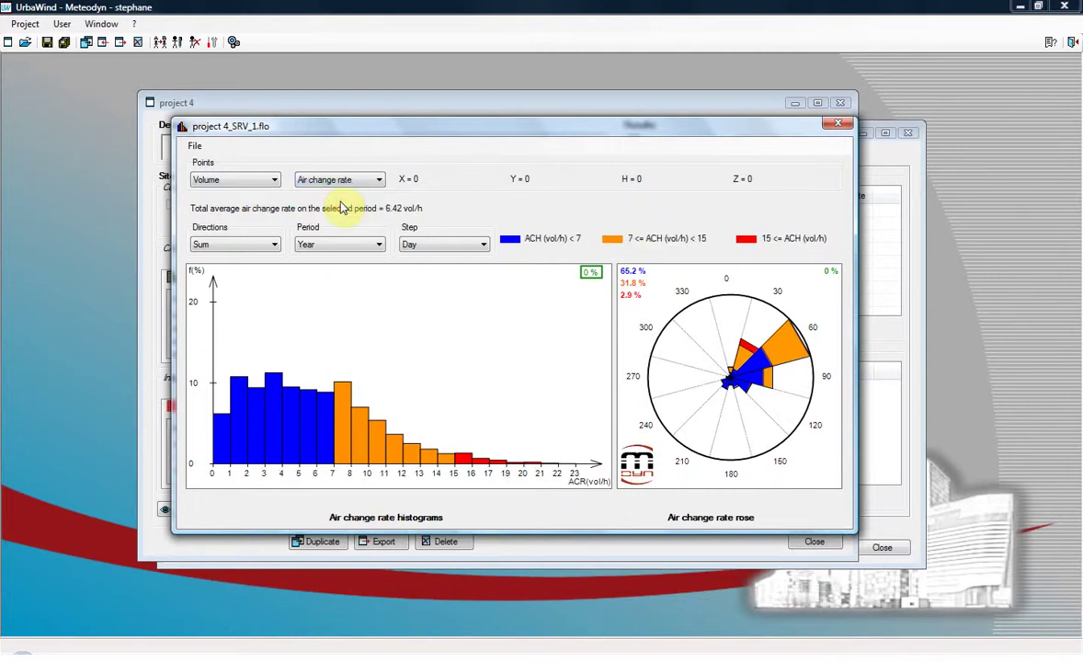
# Show the input airflow results for opening W1 and for opening W2
pyautogui.click(260, 183)
pyautogui.click(241, 201)
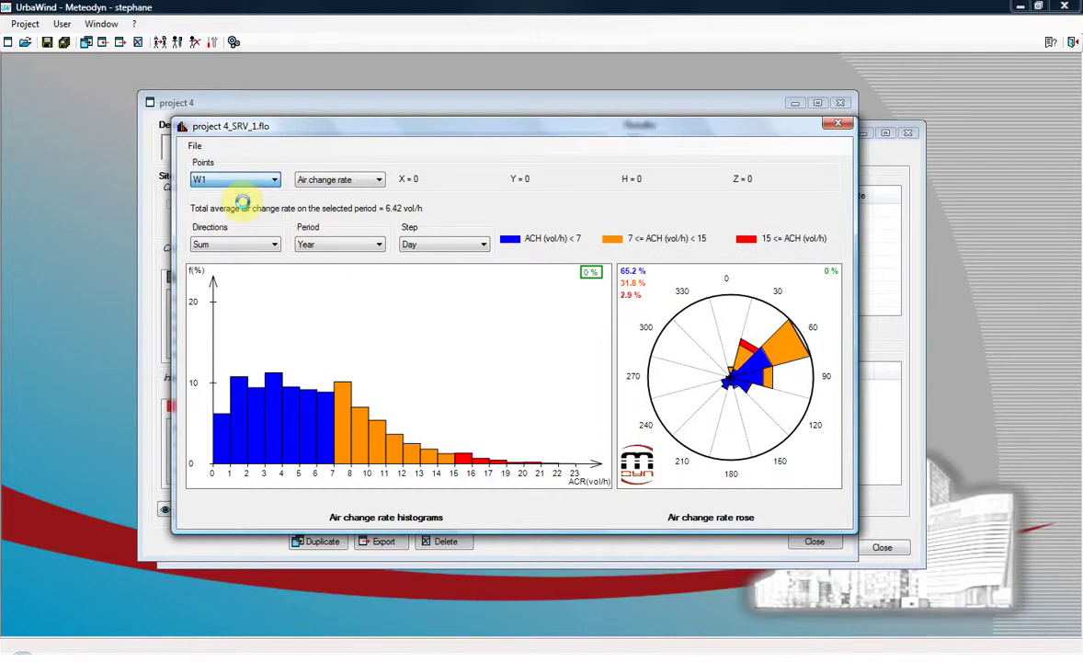
pyautogui.click(357, 182)
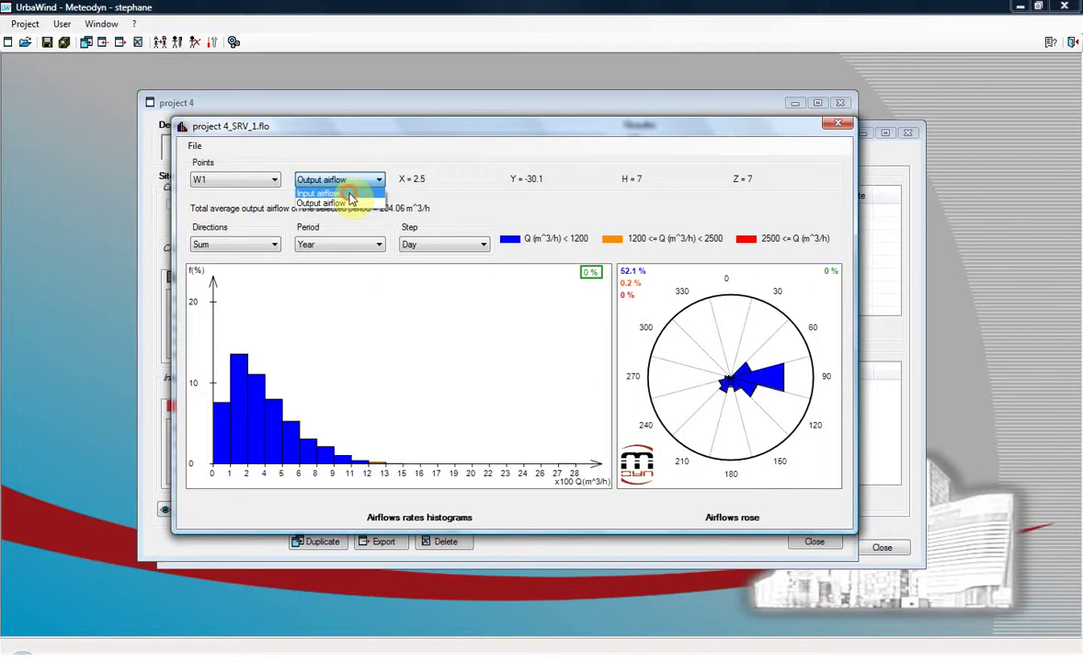
pyautogui.click(350, 194)
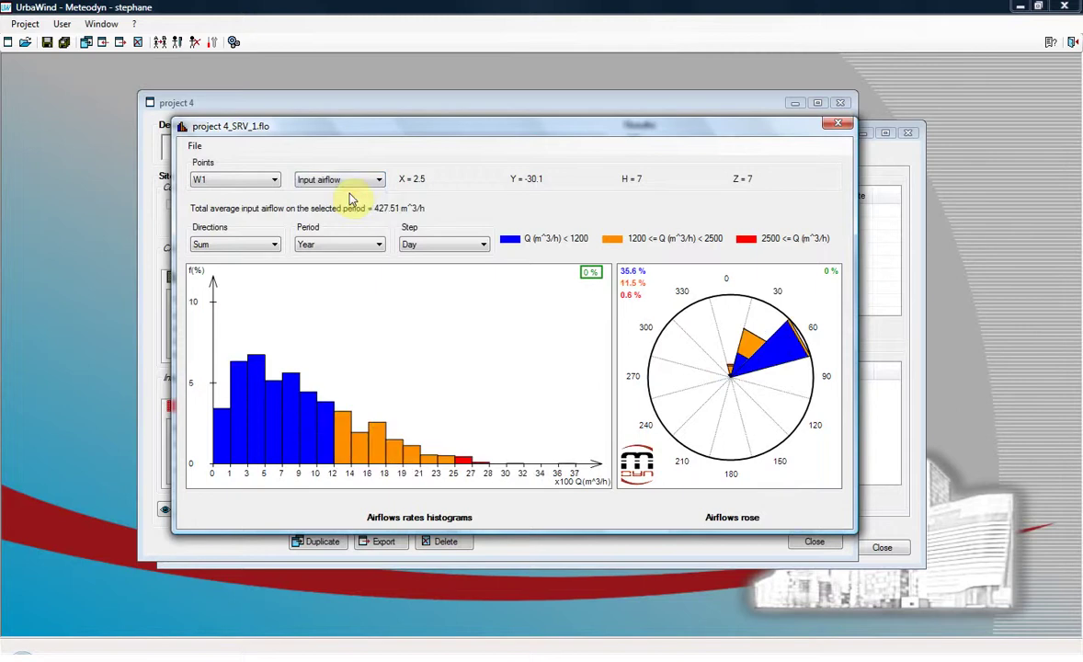
pyautogui.click(274, 180)
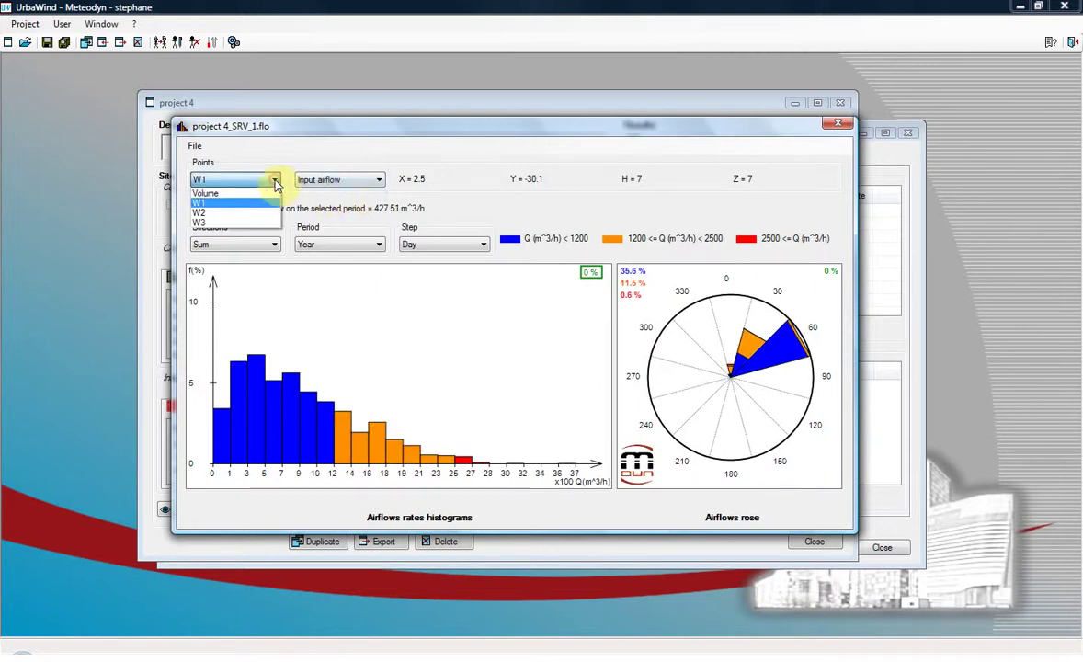
pyautogui.click(235, 212)
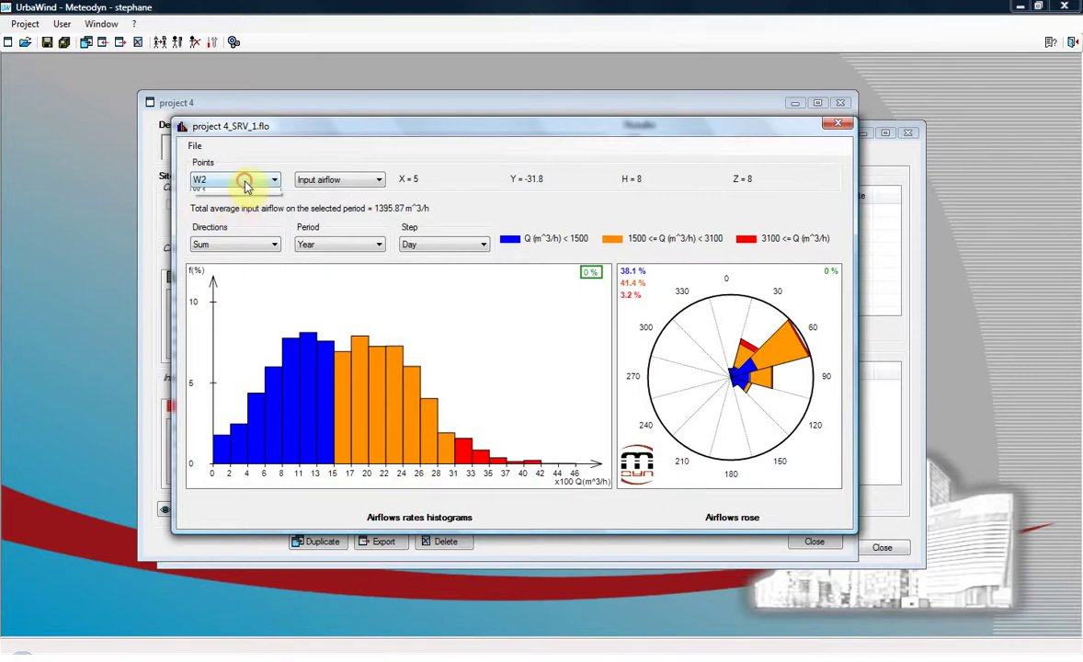
# Show the output airflow results for opening W3
pyautogui.click(240, 180)
pyautogui.click(225, 222)
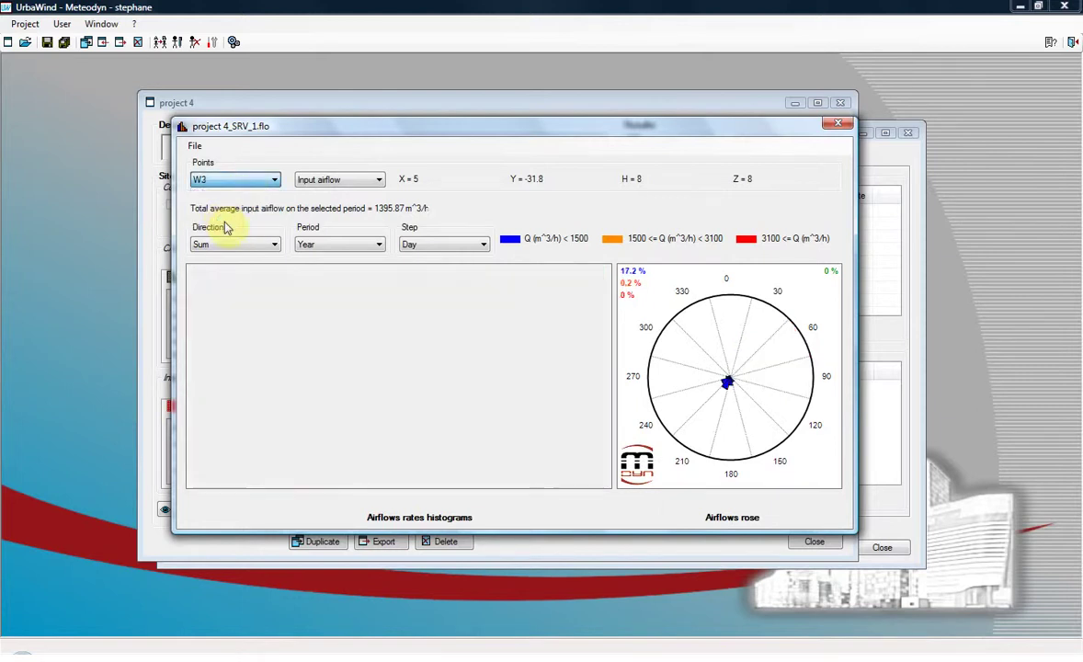
pyautogui.click(322, 180)
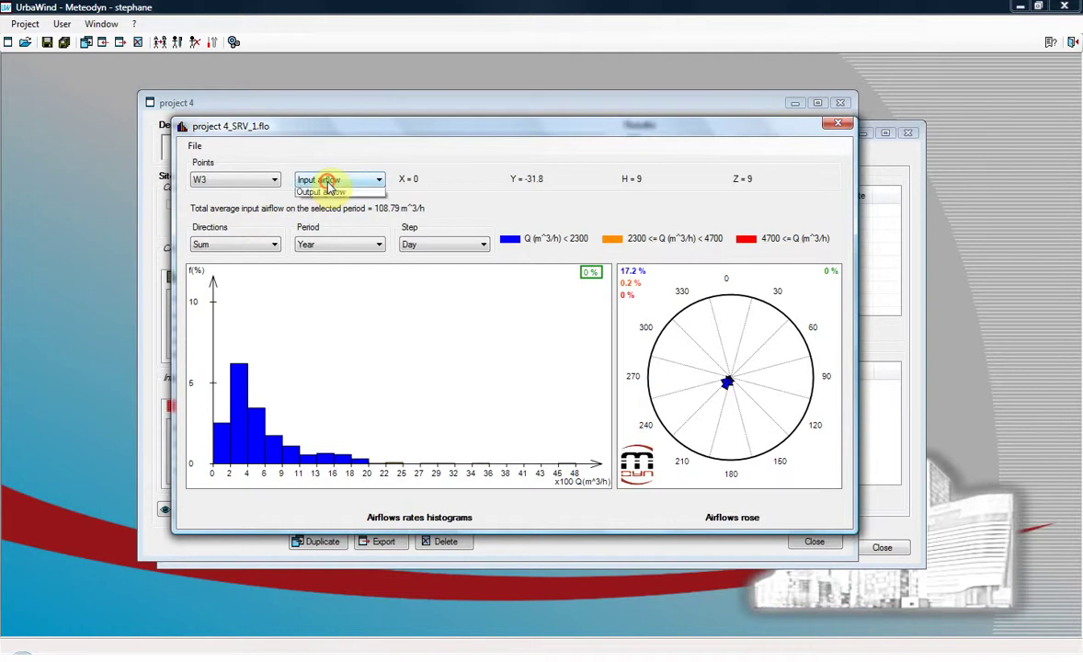
pyautogui.click(325, 204)
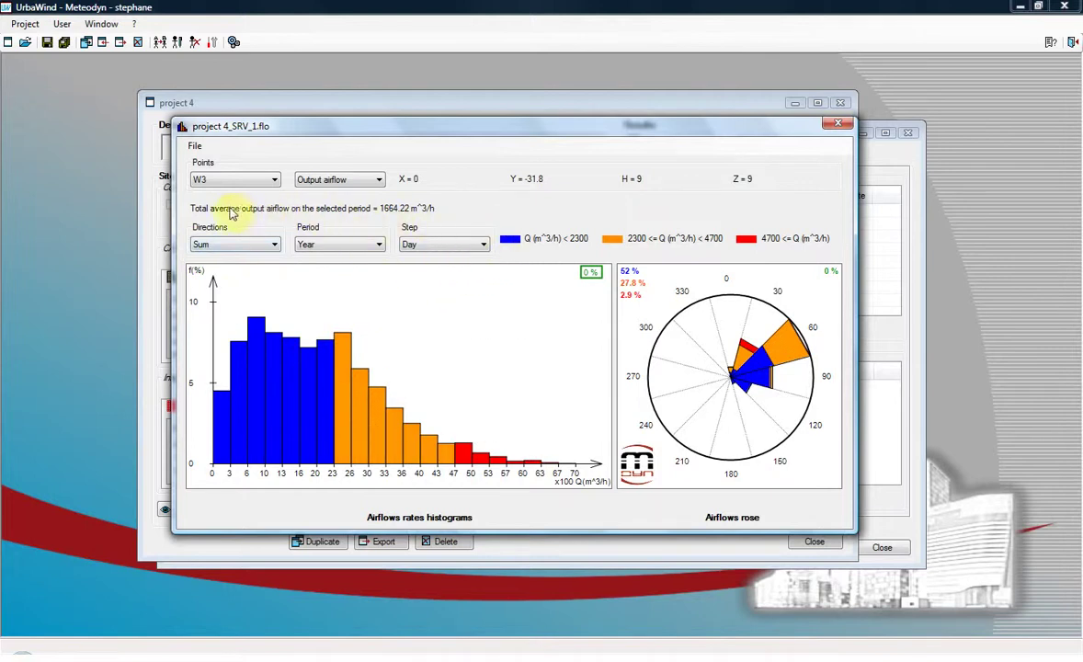
pyautogui.click(273, 245)
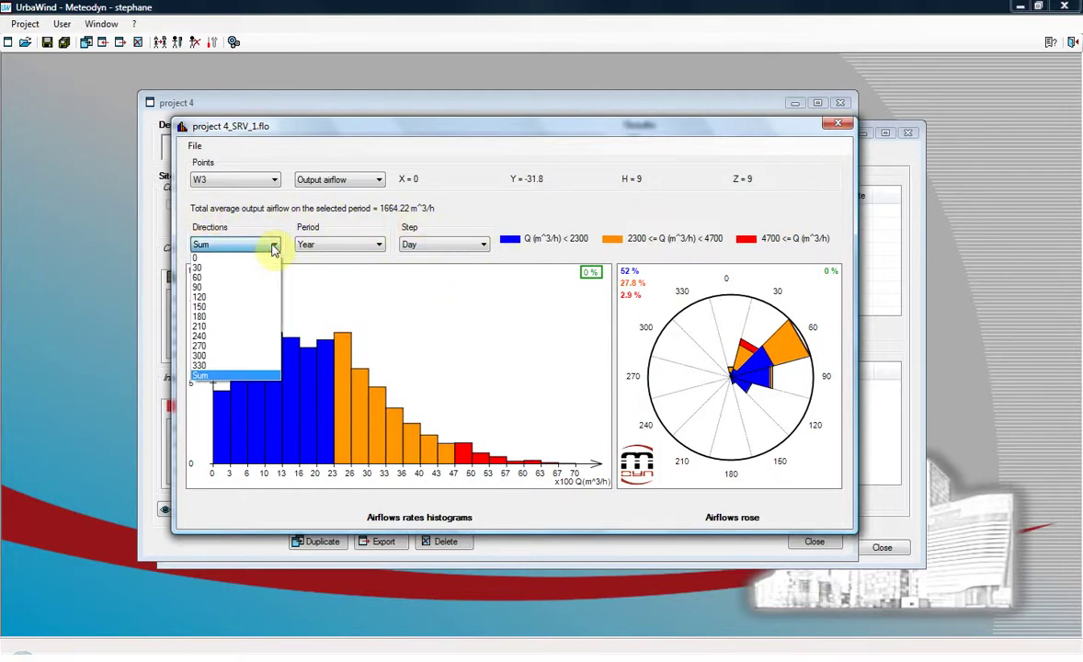
pyautogui.click(273, 247)
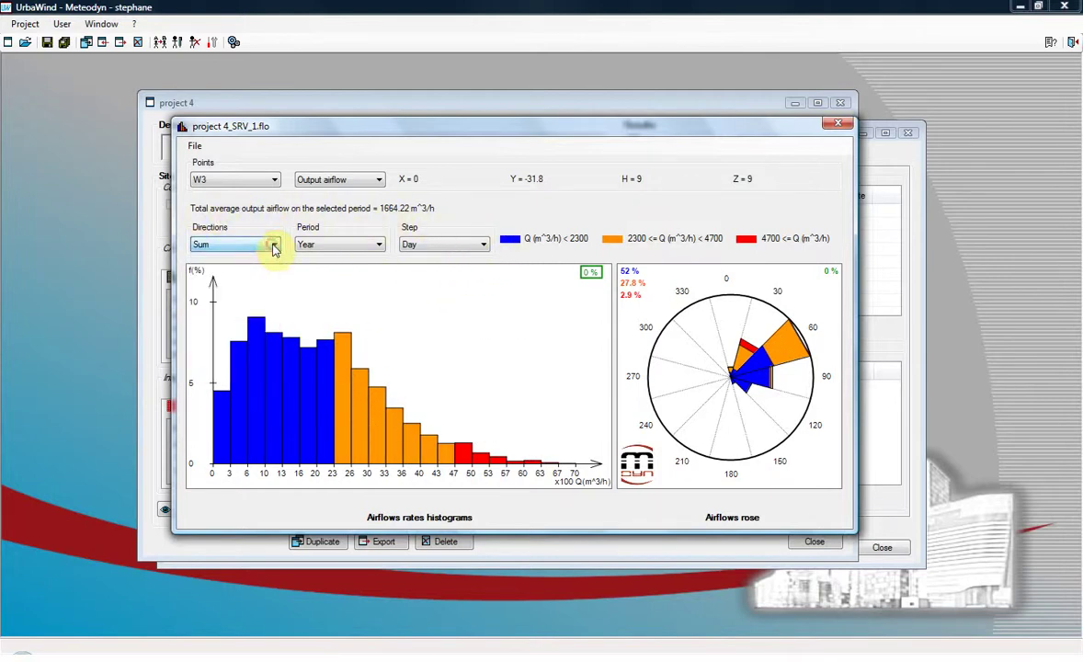
pyautogui.click(378, 246)
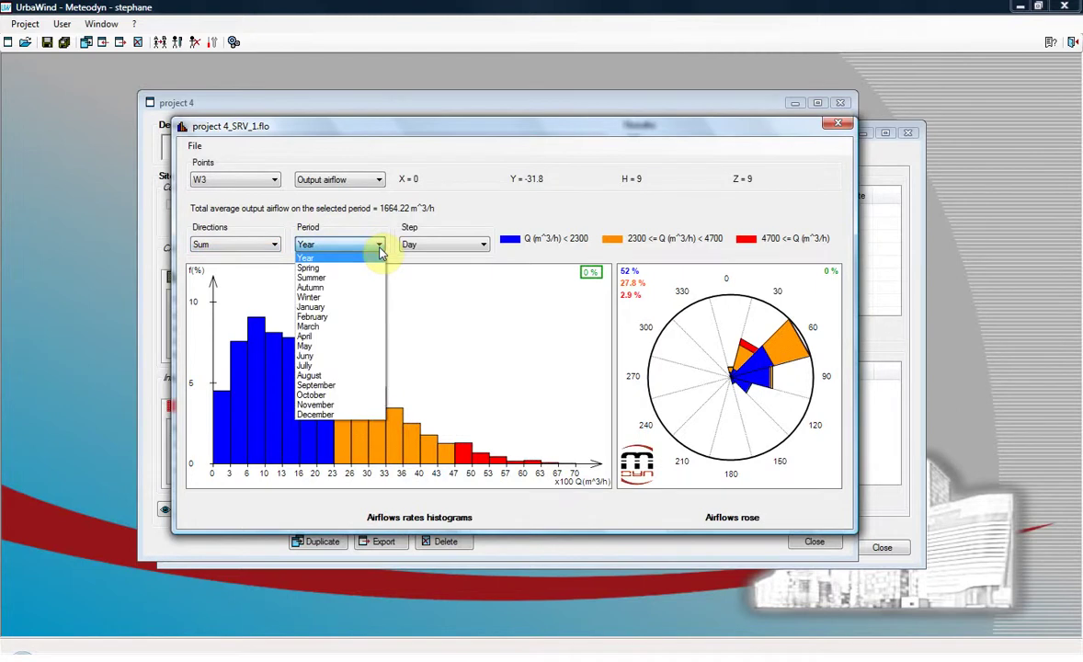
pyautogui.click(380, 249)
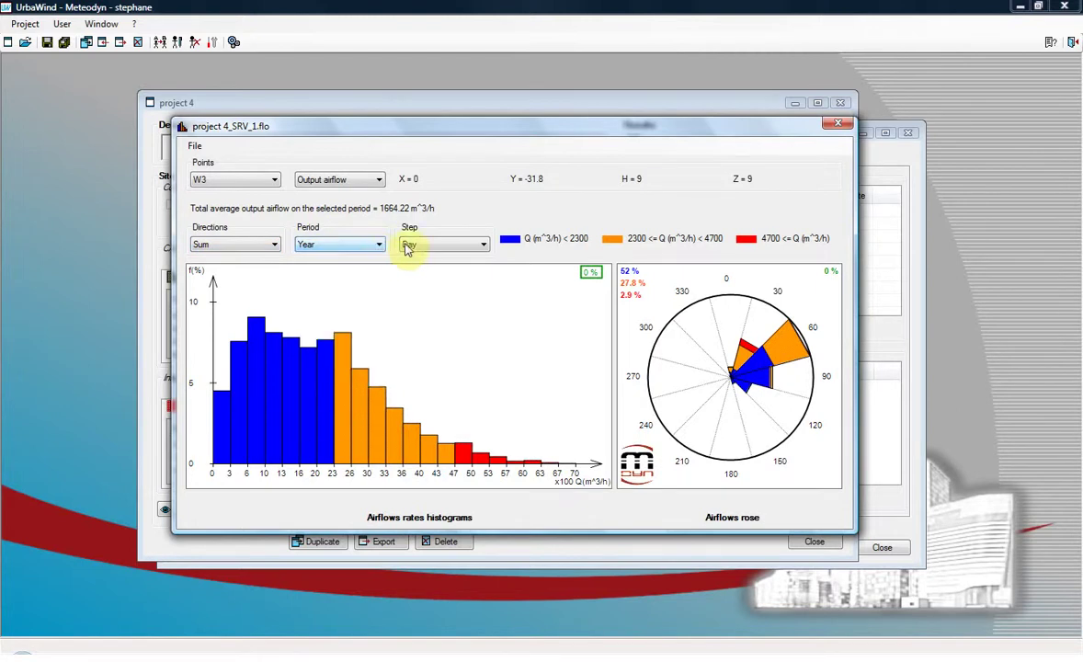
pyautogui.click(482, 244)
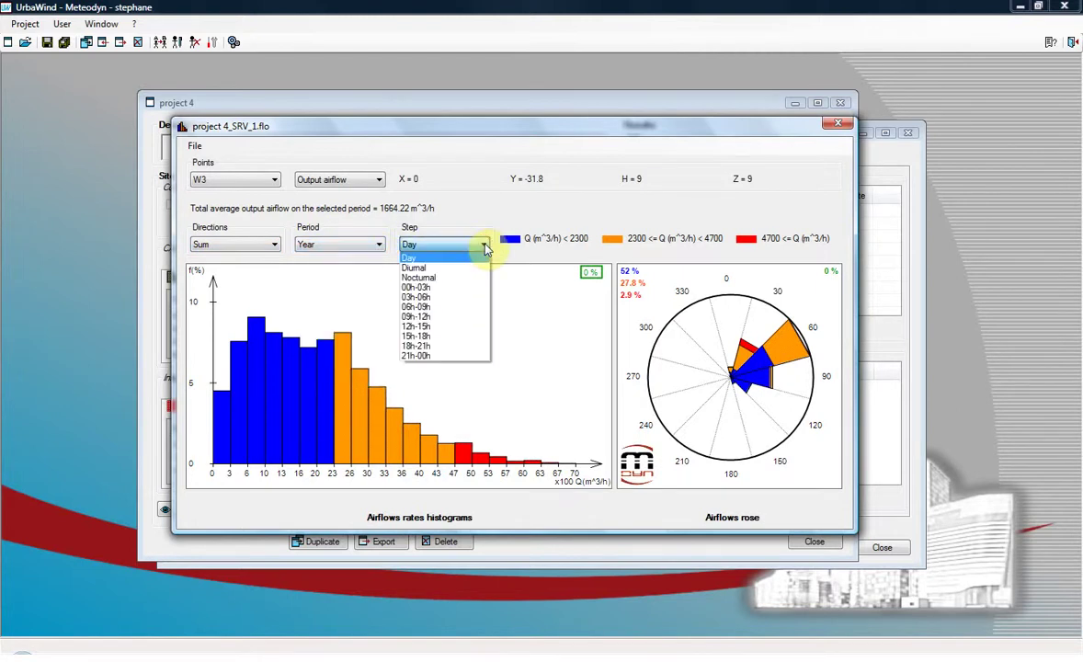
pyautogui.click(484, 247)
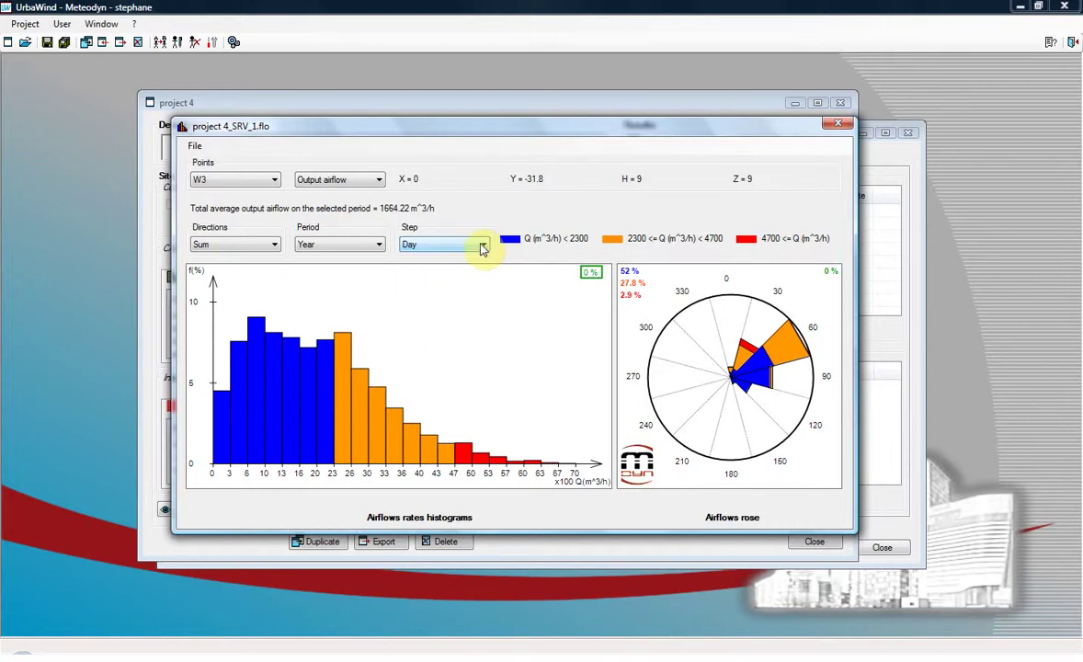
# Restrict the W3 output airflow results to the Autumn period
pyautogui.click(378, 247)
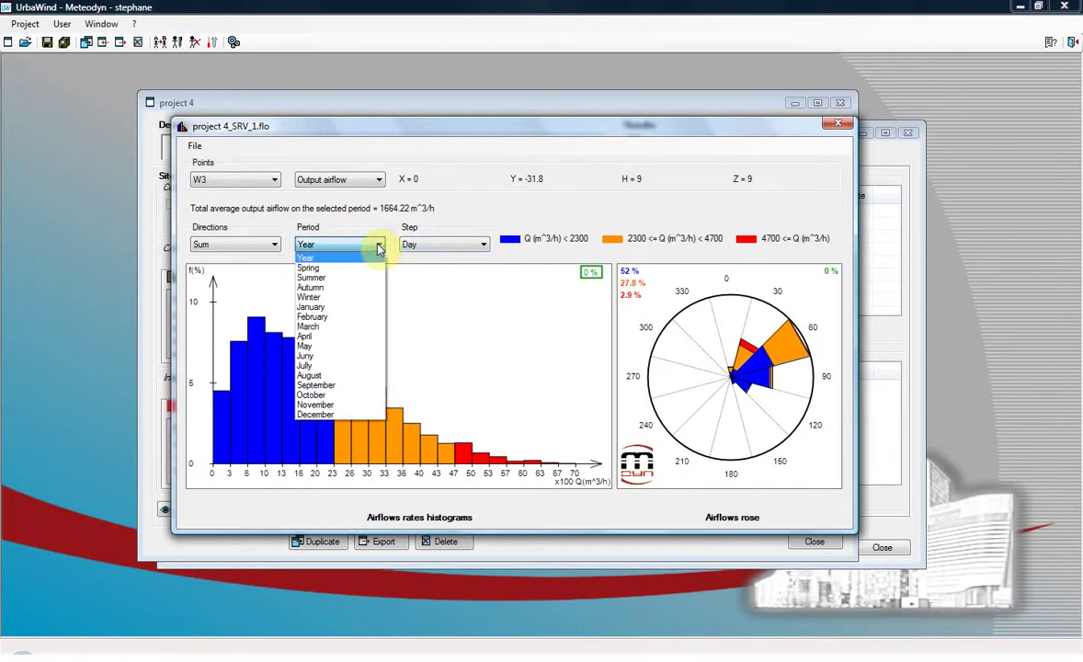
pyautogui.click(324, 288)
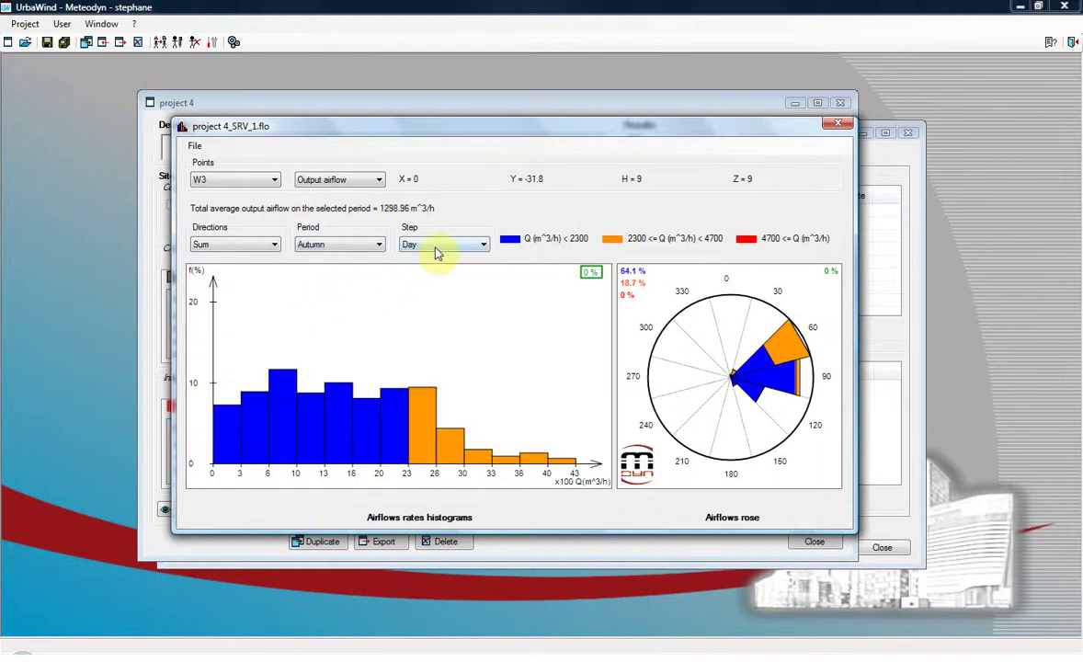